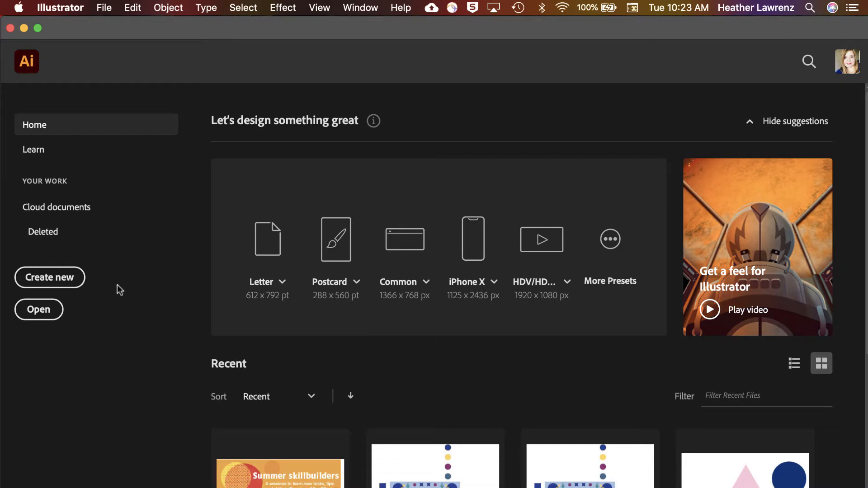
Start a new web document with a width and height of 1080 px
click(36, 279)
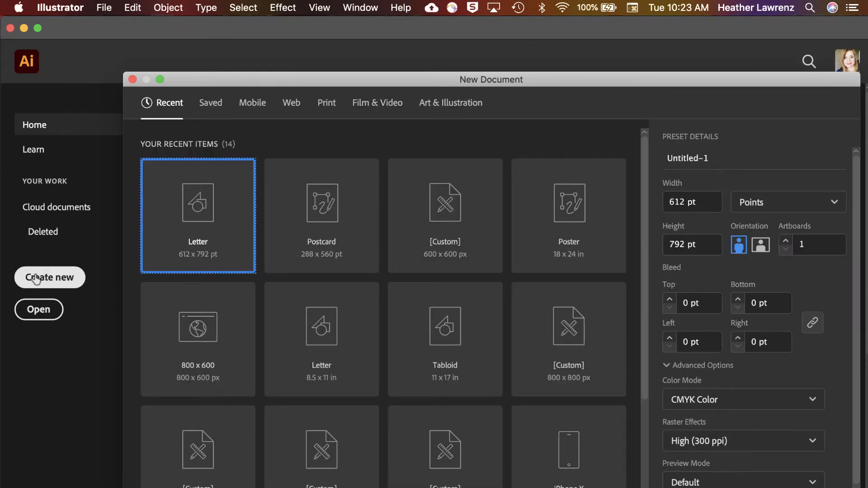
drag(249, 78, 219, 30)
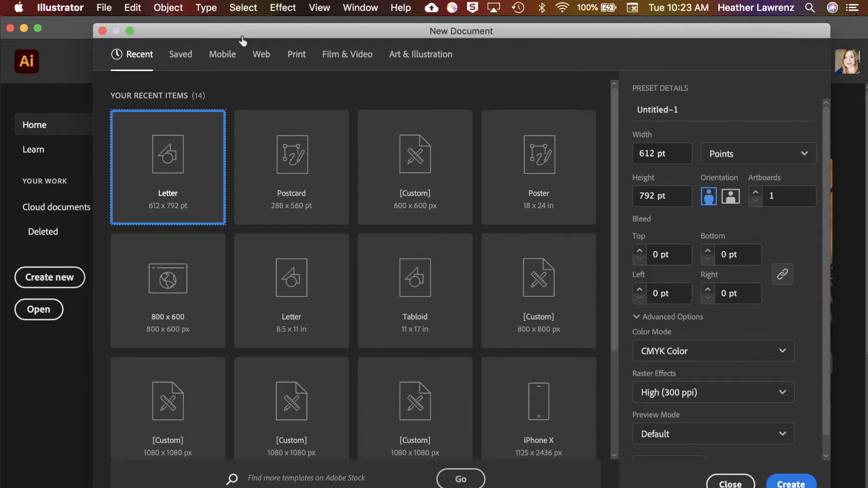
click(261, 55)
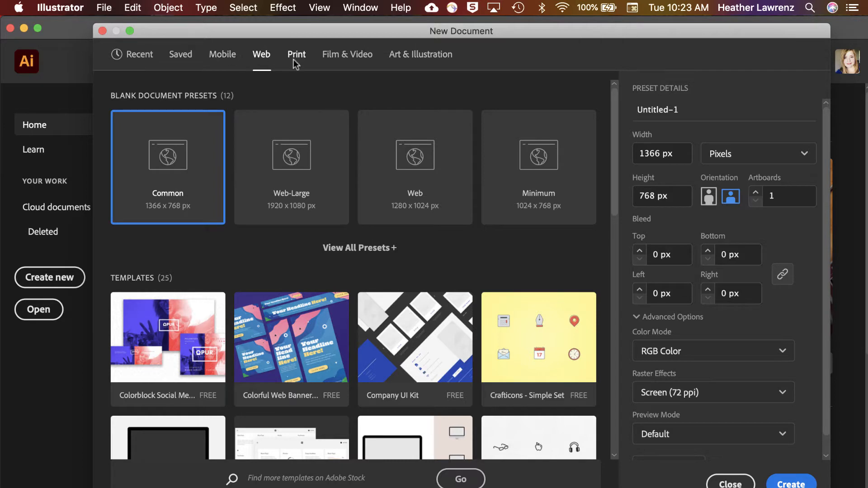
click(680, 156)
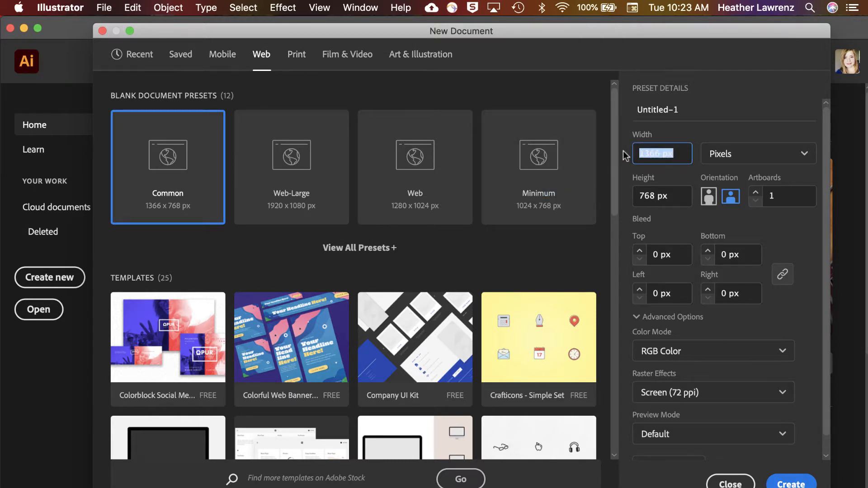
text(1080)
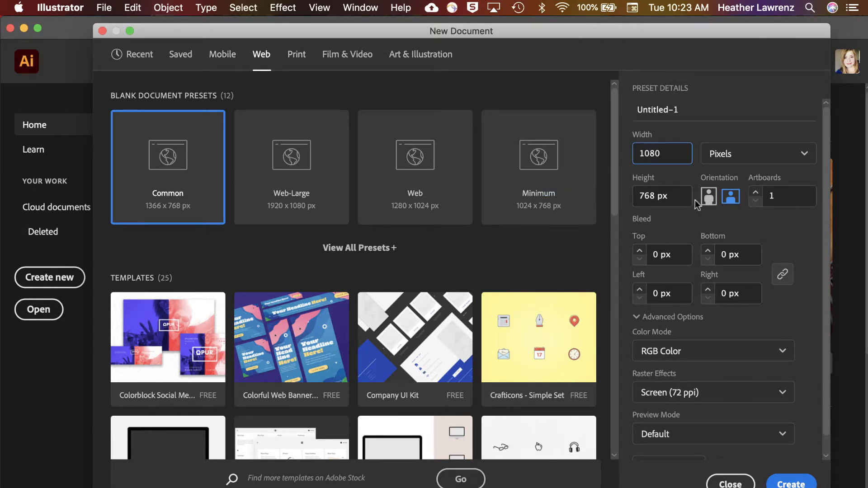
click(670, 201)
text(1080)
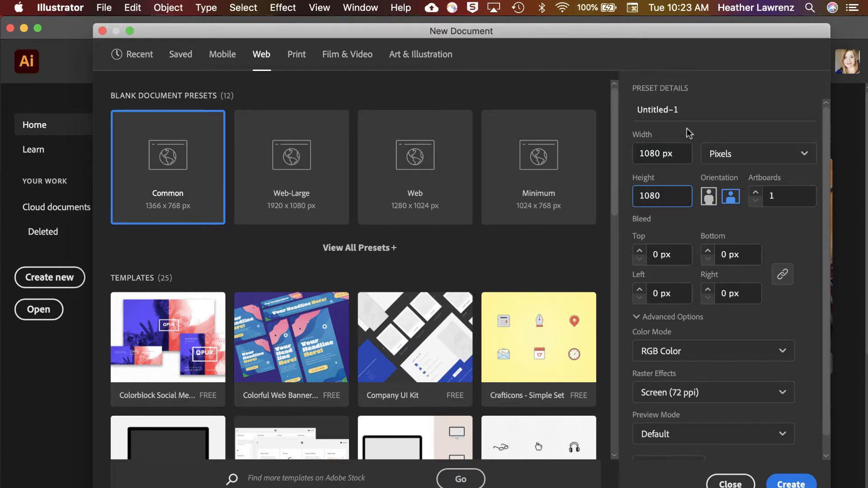
Name the new document Logo and create it
click(701, 112)
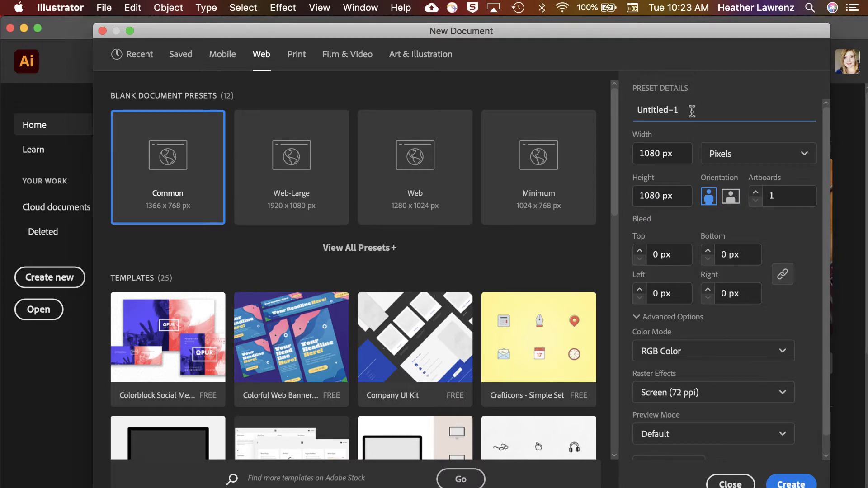
drag(692, 110, 613, 112)
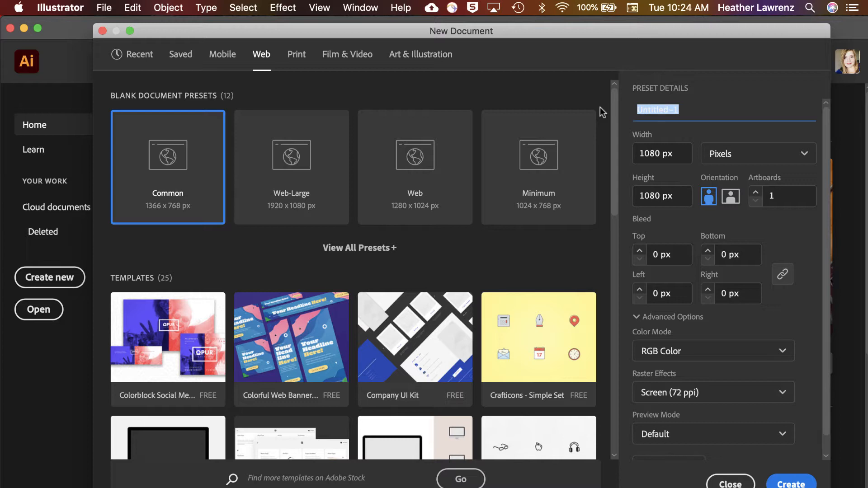
text(Logo)
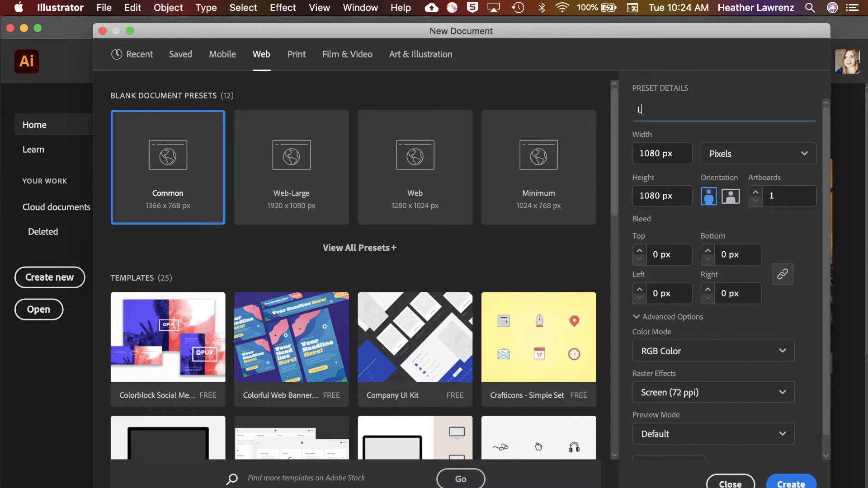
click(783, 483)
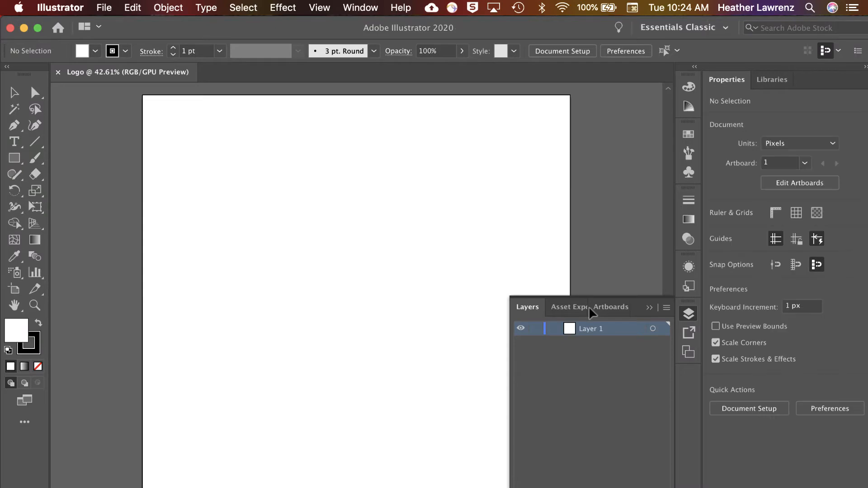
Detach the Layers panel from its group, collapse the leftover group, and place Layers floating beside the artboard
click(649, 309)
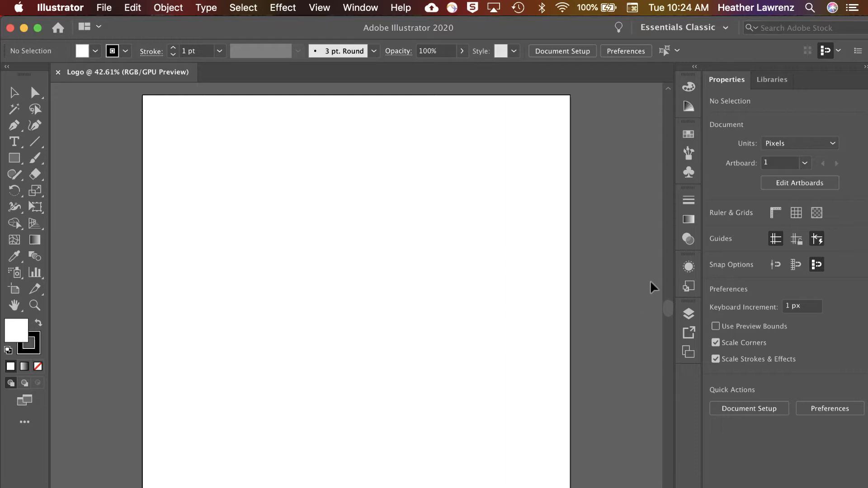
click(688, 312)
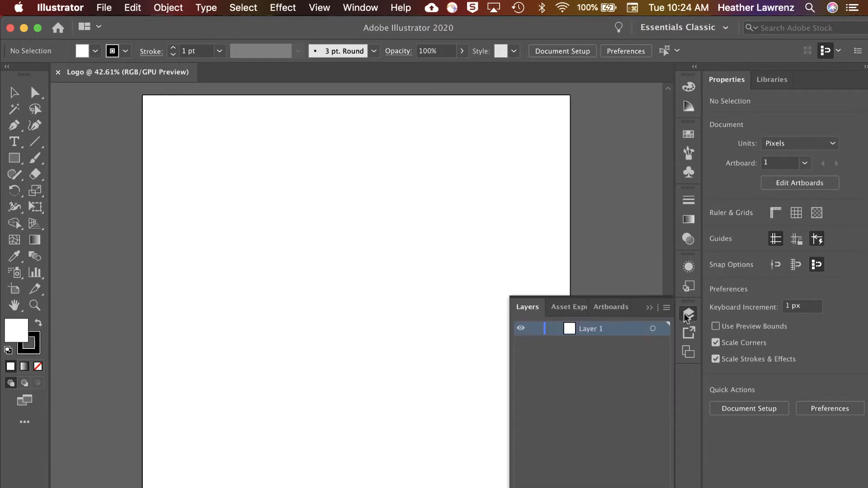
drag(535, 310, 513, 103)
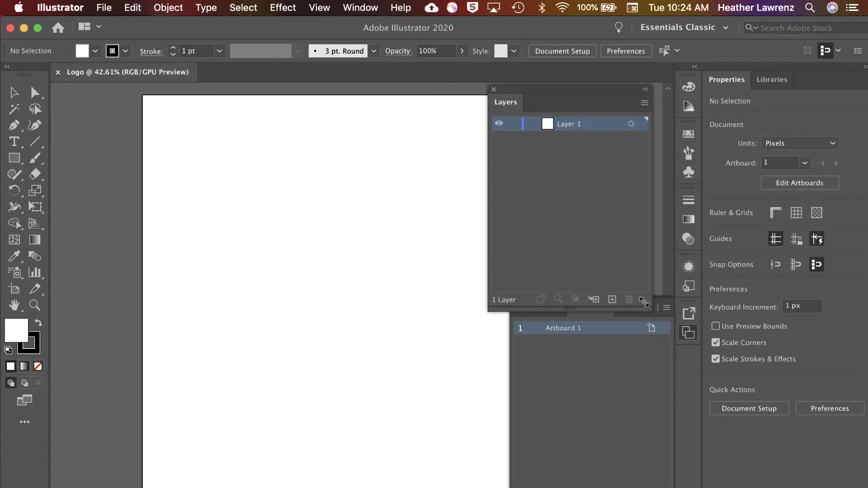
click(616, 390)
click(650, 308)
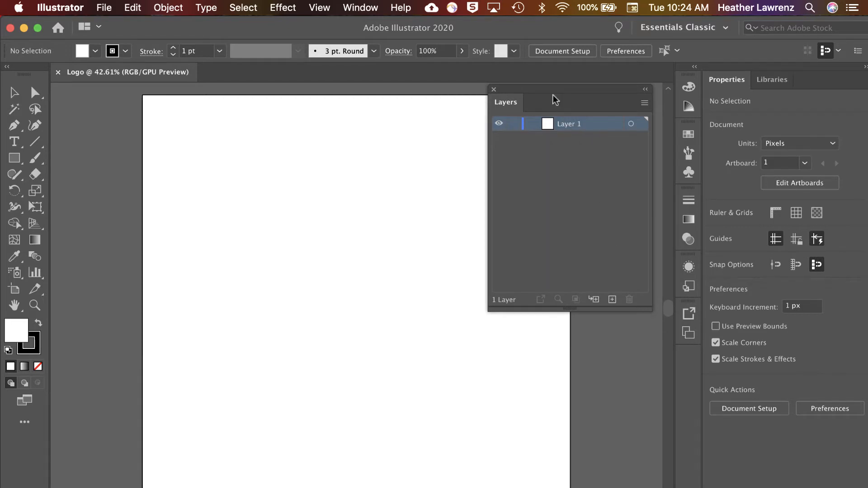
drag(545, 90, 589, 26)
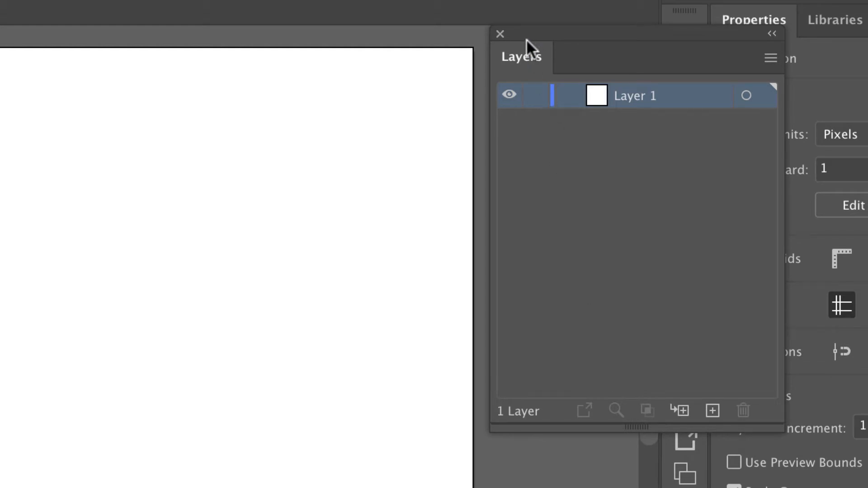
Add a second layer above Layer 1 and make Layer 1 the active layer
click(92, 0)
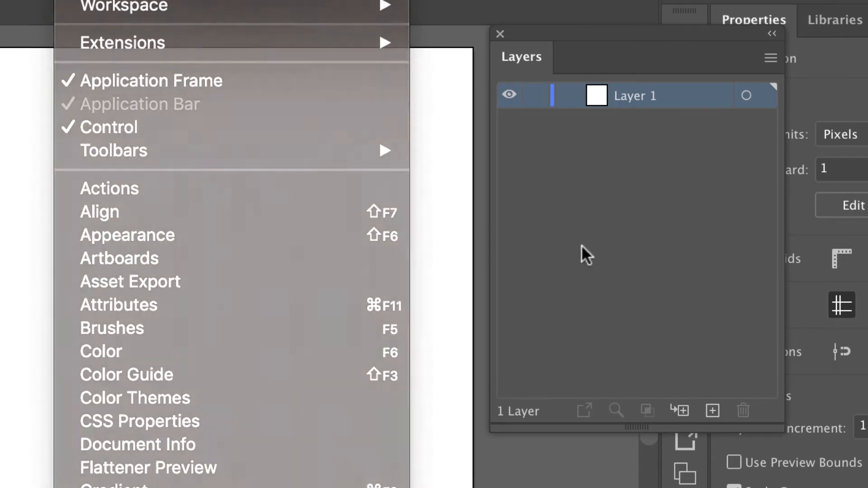
click(582, 246)
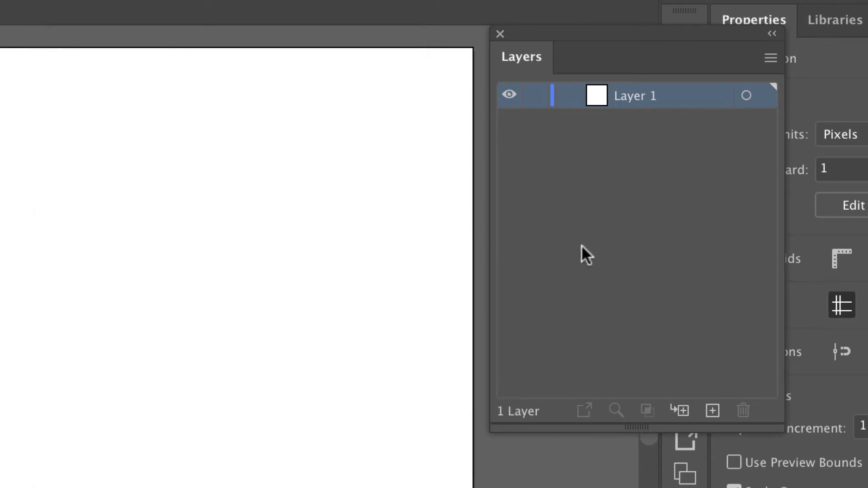
click(711, 411)
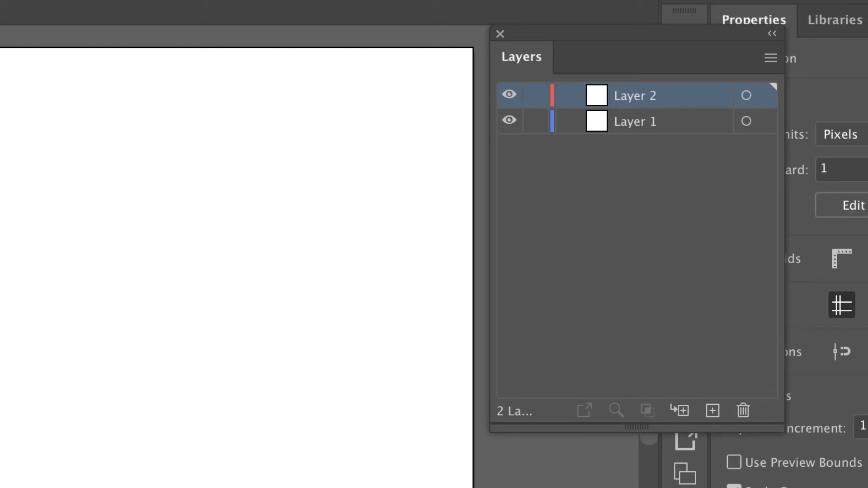
click(663, 122)
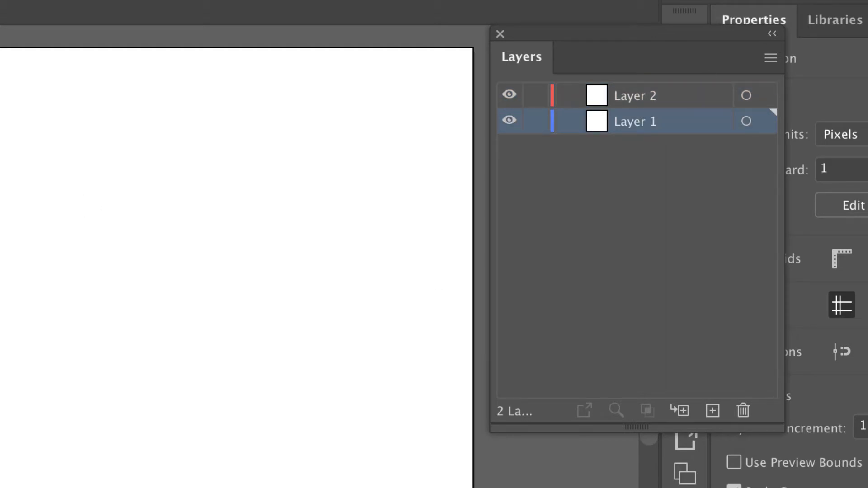
Set the stroke to none and the fill to bright pink, hex f317ff
key(F6)
key(slash)
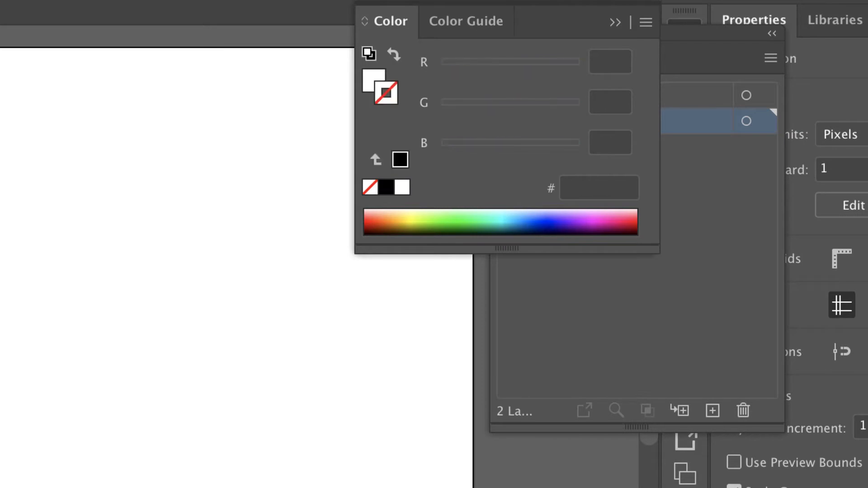
key(x)
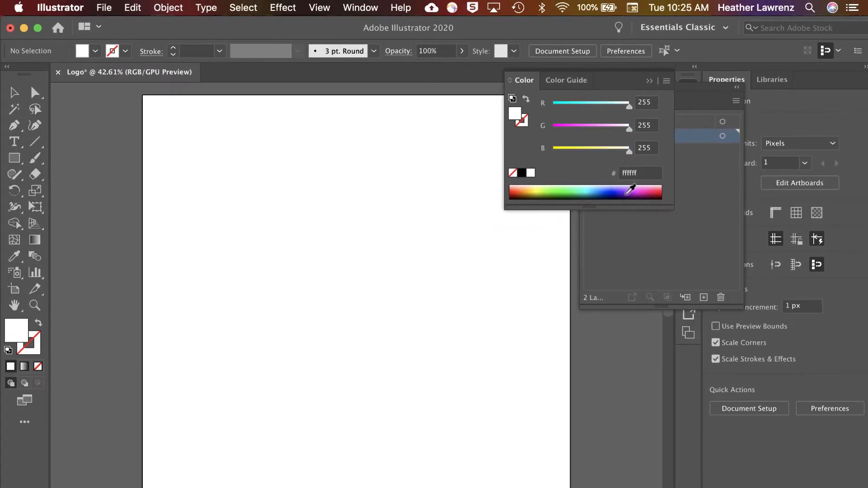
click(628, 193)
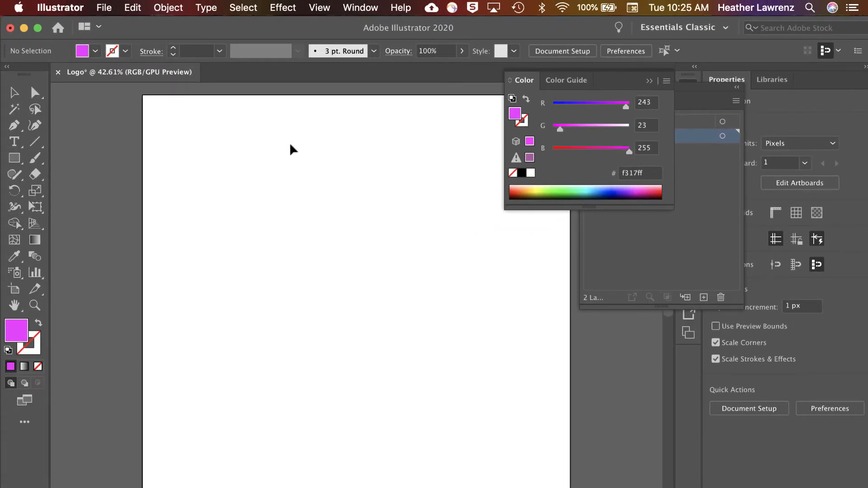
Draw a pink circle about 756 px in diameter with the Ellipse tool, from a center point in the artboard's upper middle
drag(14, 158, 49, 191)
drag(357, 310, 358, 262)
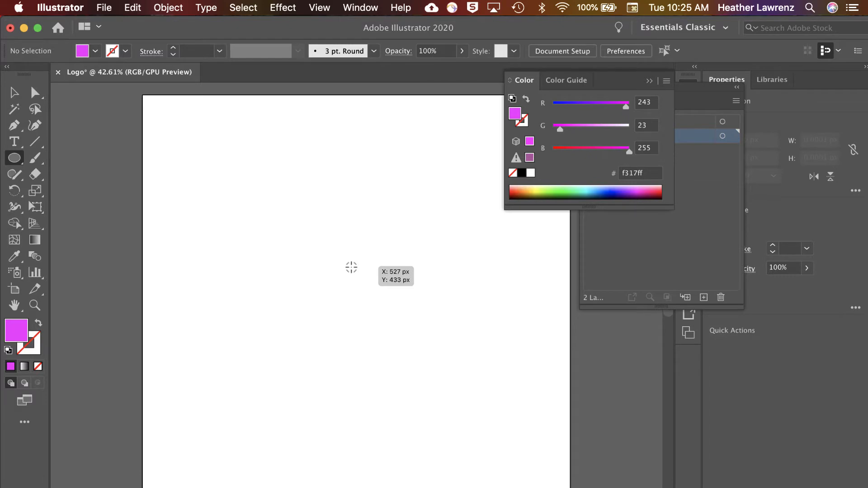
drag(351, 267, 502, 415)
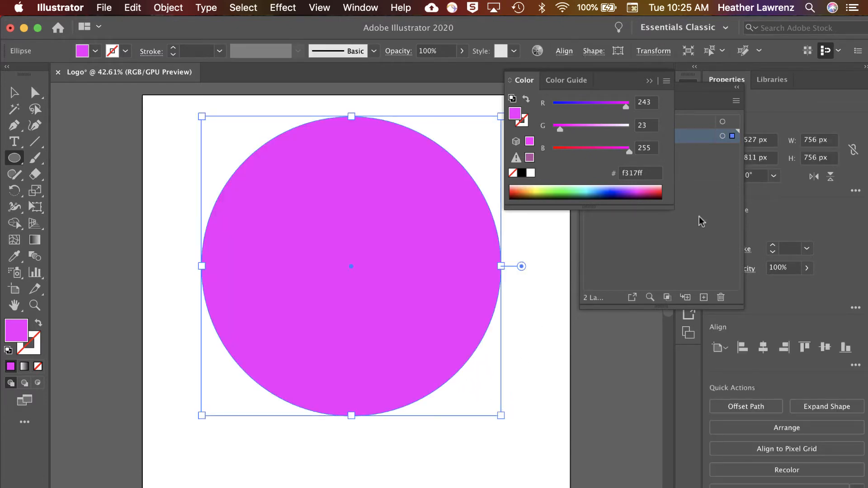
Rename Layer 1 as "pink circle"
double_click(665, 141)
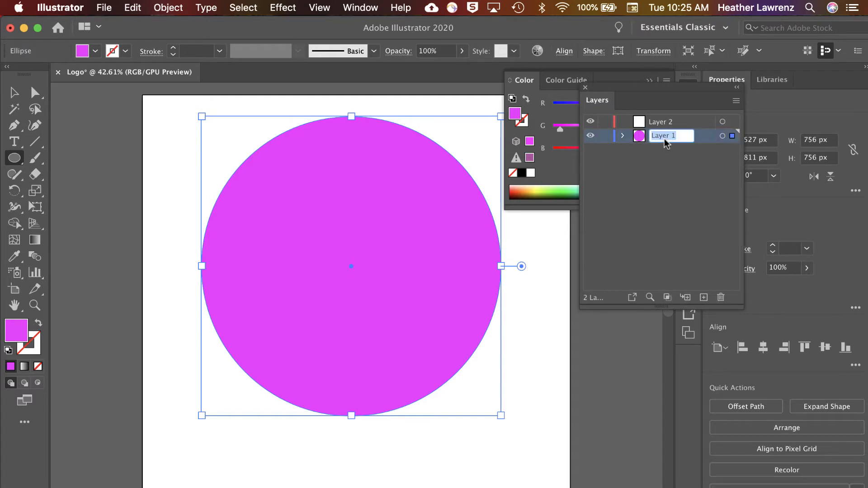
text(pink circle)
click(669, 200)
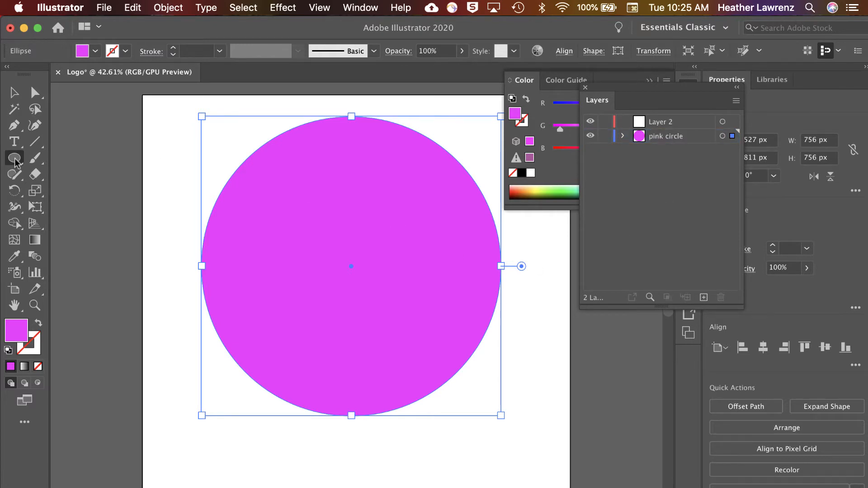
Try the light blue R=41 G=171 B=226 swatch as the selected circle's fill, and undo the change
click(96, 52)
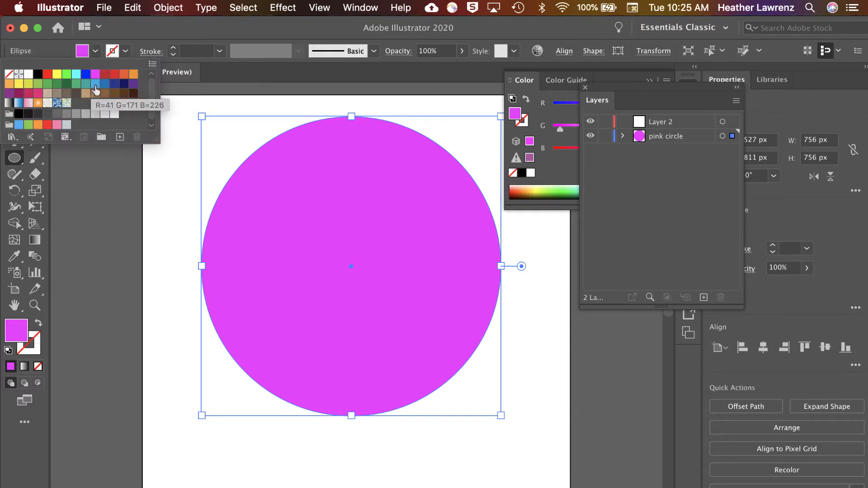
click(96, 87)
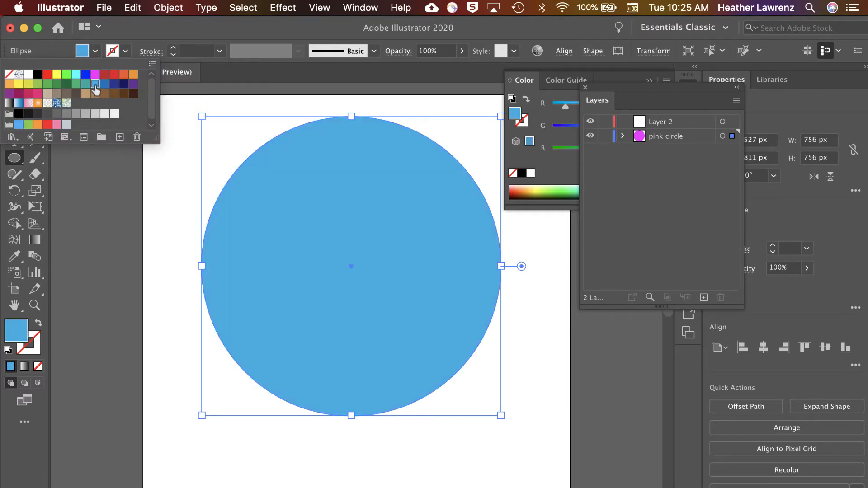
click(223, 101)
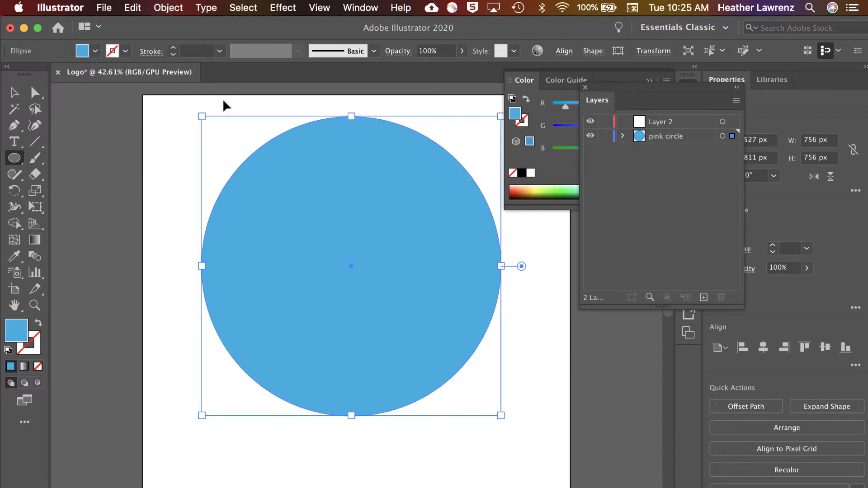
key(super+z)
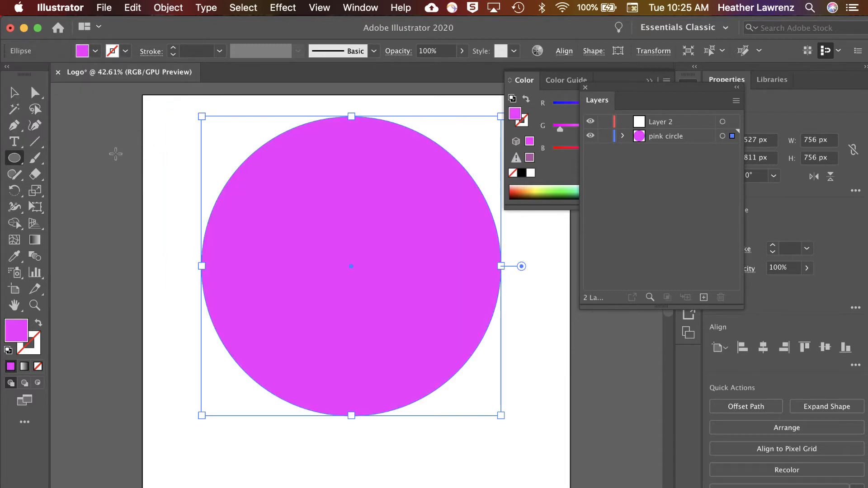
Deselect the pink circle and set the fill for new shapes to the light blue R=41 G=171 B=226 swatch
key(super+shift+a)
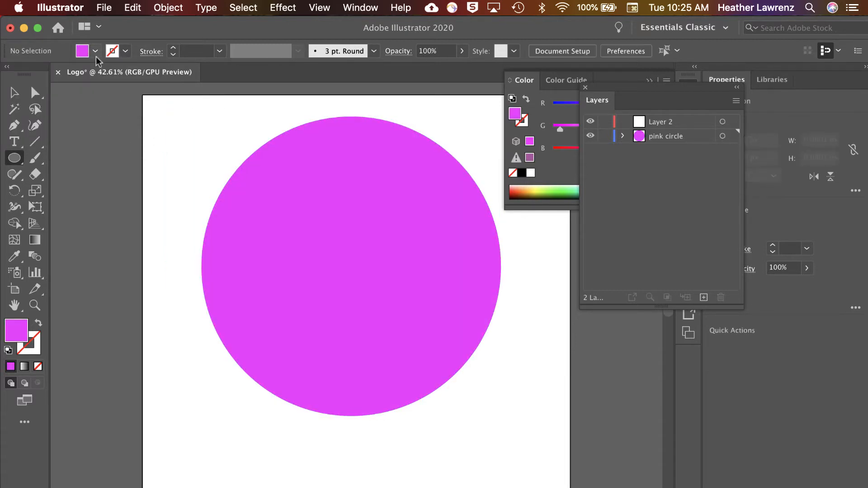
click(95, 51)
click(95, 84)
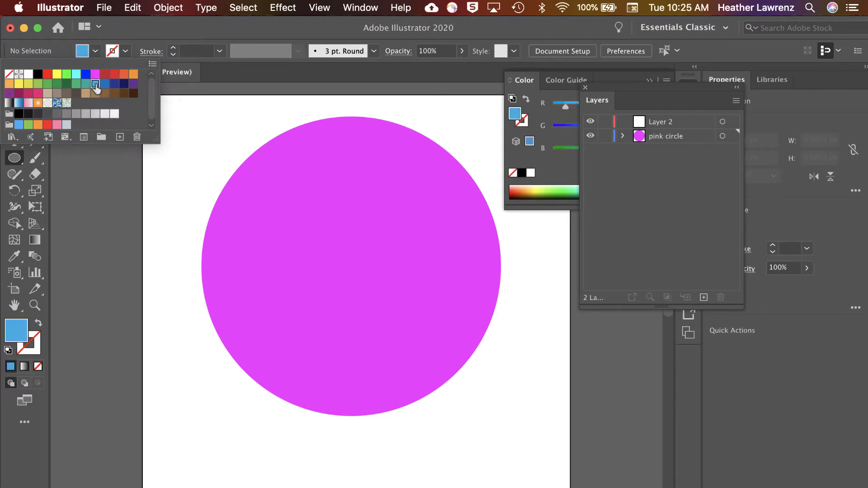
click(173, 228)
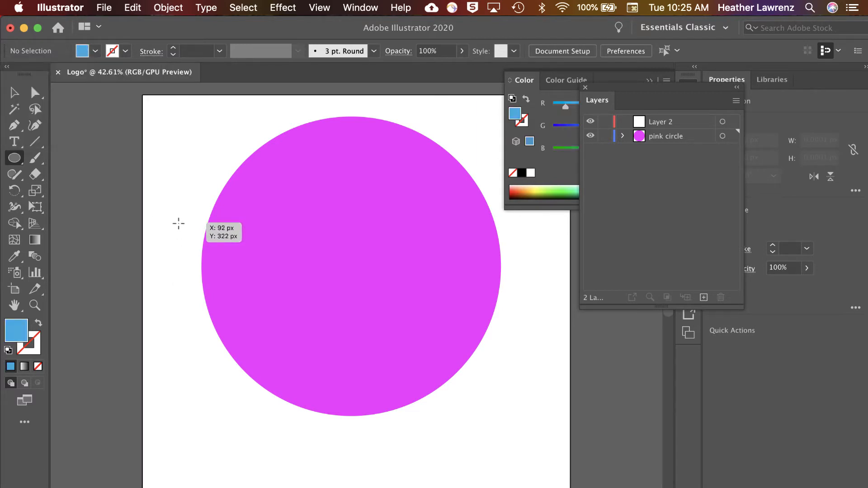
Draw a blue circle about 638 px in diameter overlapping the pink circle's lower left, and expand the "pink circle" layer
mouse_move(172, 203)
mouse_down()
mouse_move(334, 326)
mouse_move(424, 438)
mouse_up()
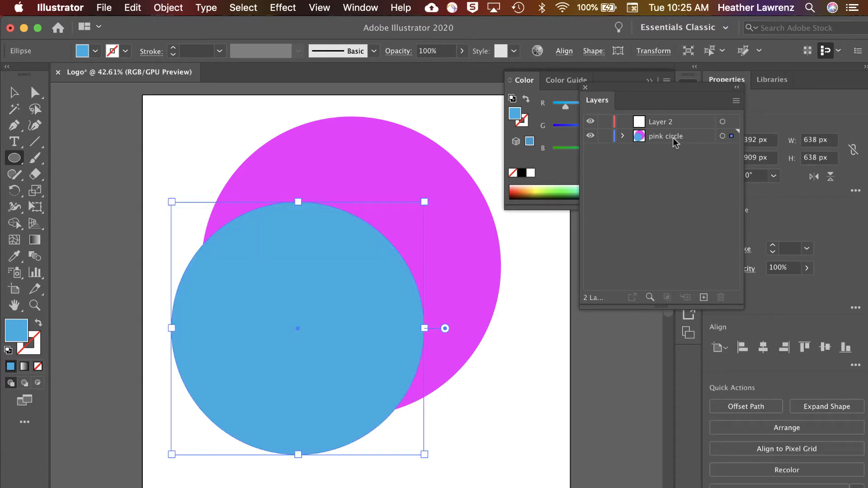
click(622, 136)
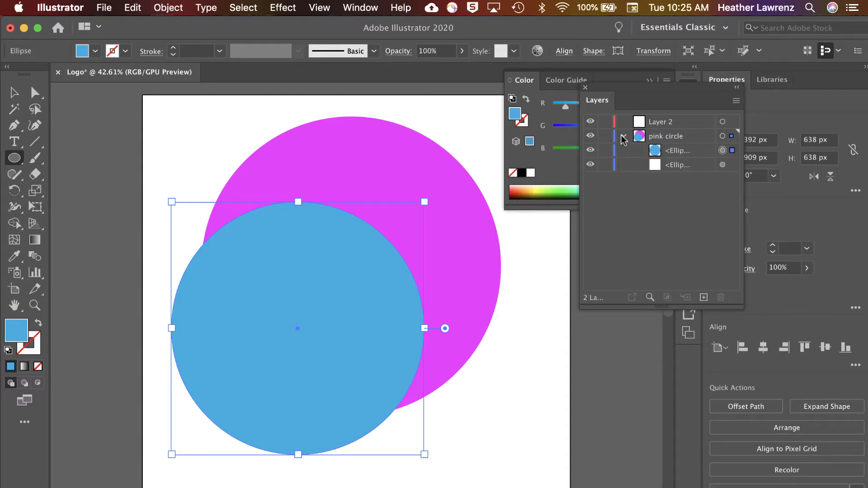
Move the blue ellipse from the "pink circle" layer into Layer 2, and rename Layer 2 as "blue circle"
click(699, 155)
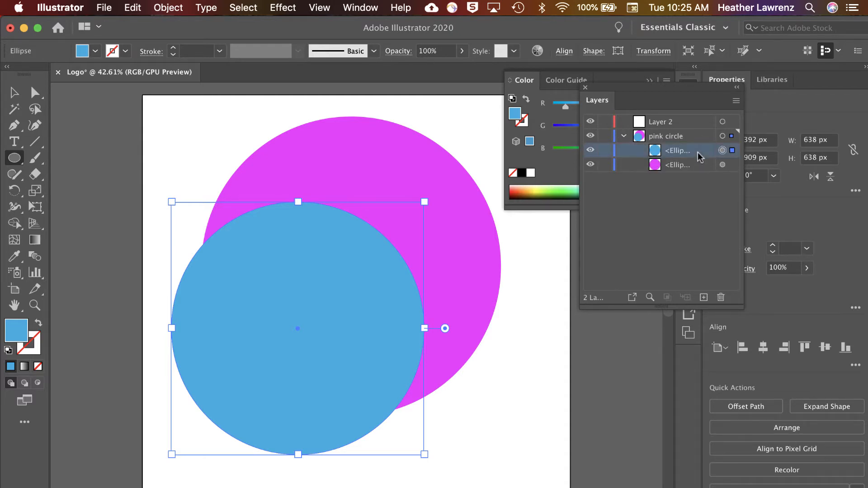
drag(673, 151, 665, 124)
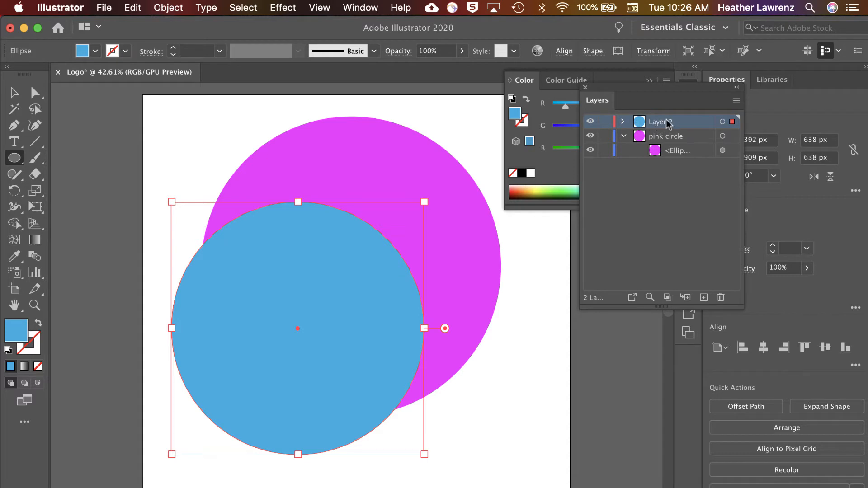
double_click(667, 122)
text(blu)
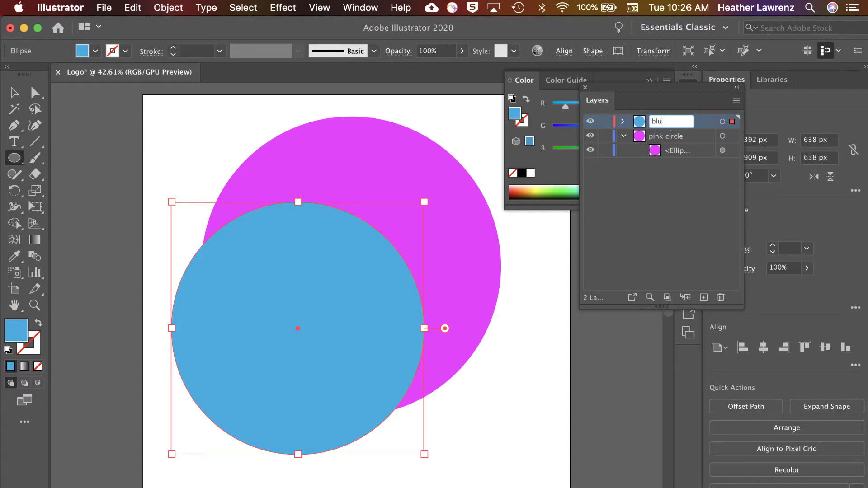
text(e circle)
key(Return)
key(v)
click(136, 159)
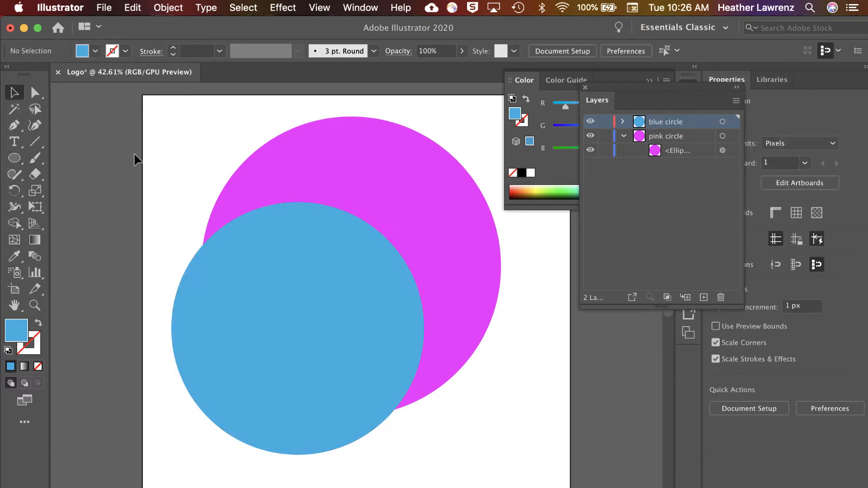
Create an area text frame about 934 px wide and 478 px high across the circles, replacing its placeholder text with "hl"
click(14, 141)
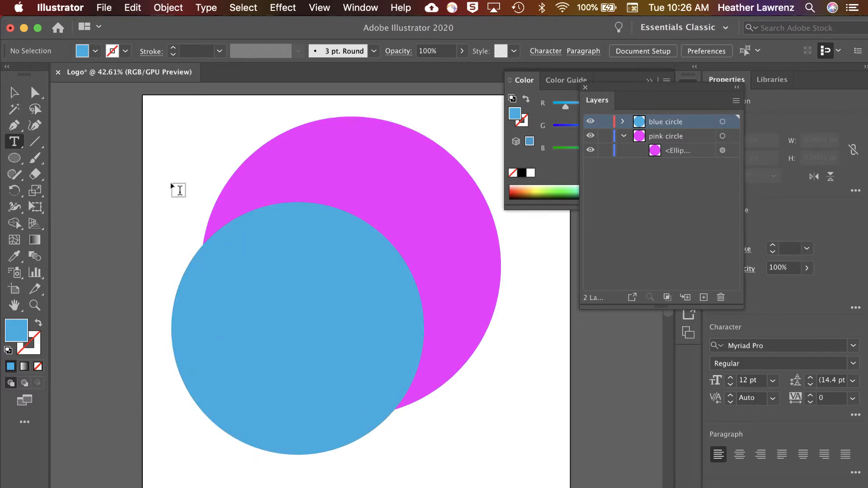
drag(171, 182, 541, 371)
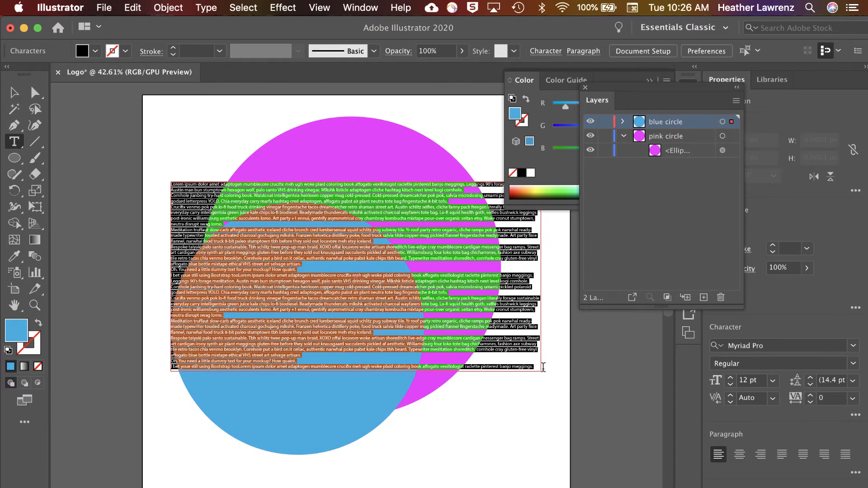
key(BackSpace)
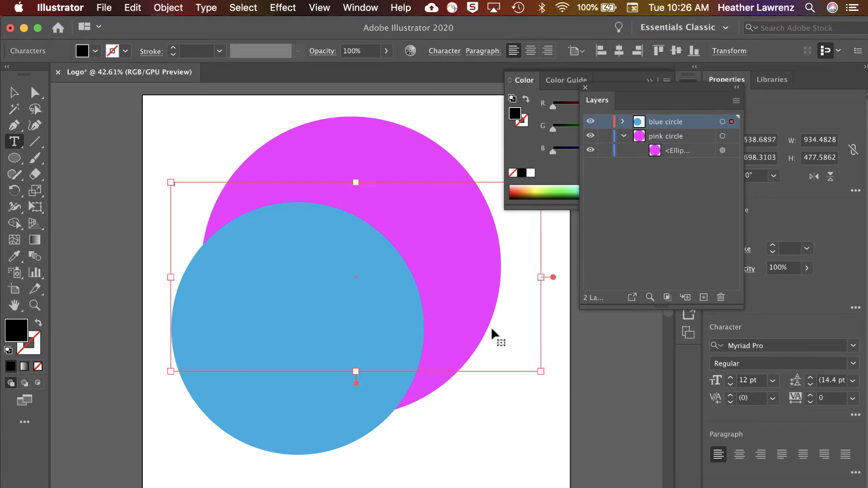
Try 72 pt and 250 pt for the selected "hl" text, and set its font size to 500 pt
click(773, 380)
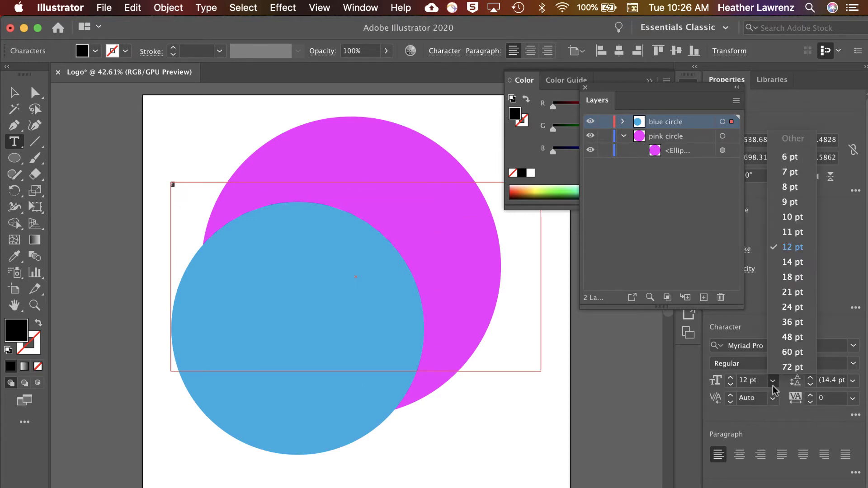
click(793, 367)
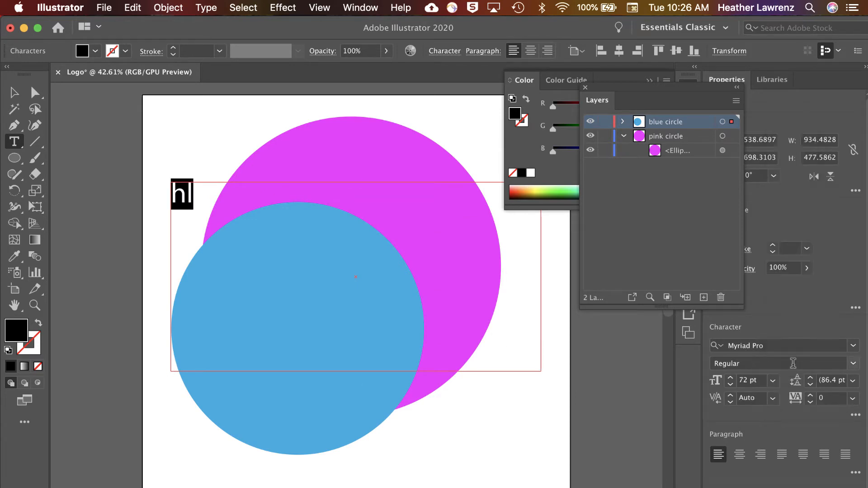
click(747, 380)
text(250)
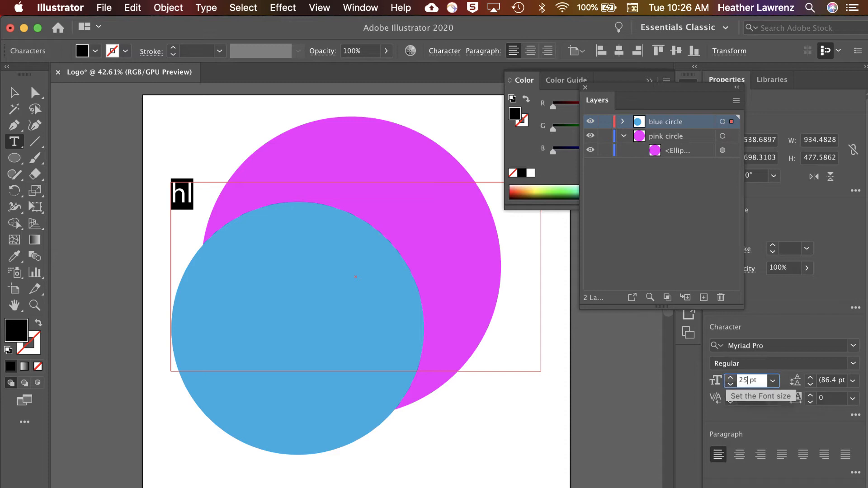
key(Return)
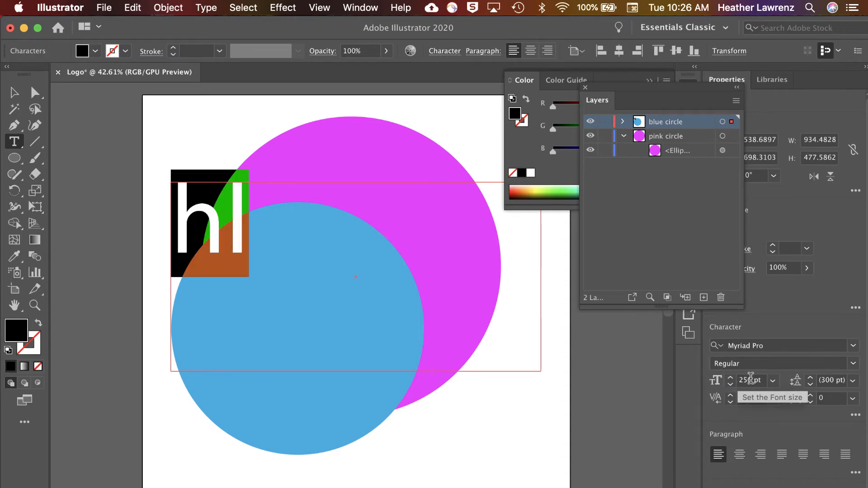
drag(752, 380, 725, 382)
text(500)
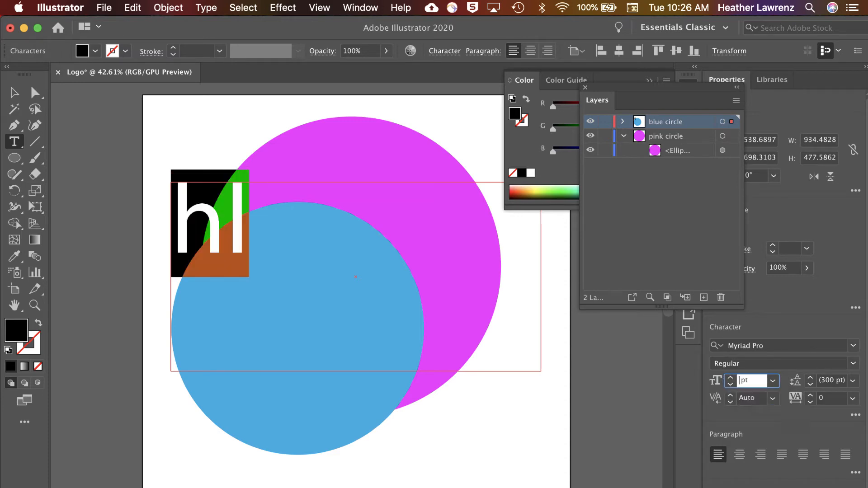
key(Return)
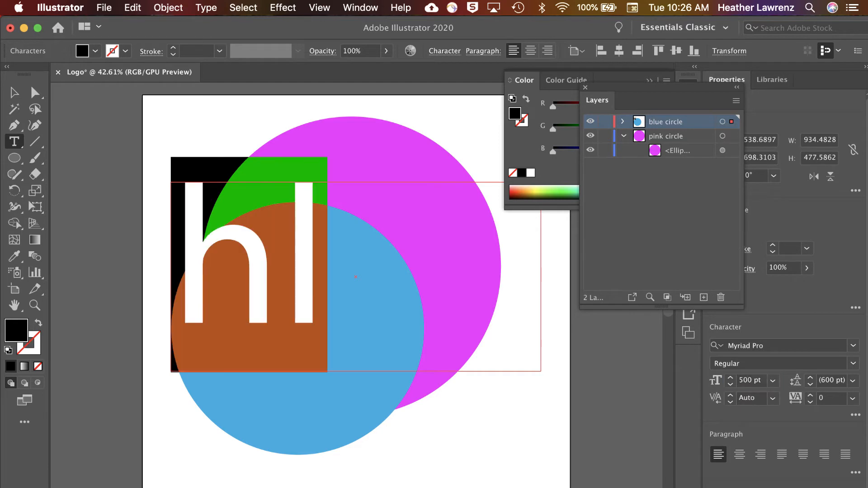
Browse the font list and apply Acier BAT Text Solid to the selected "hl" text
click(854, 346)
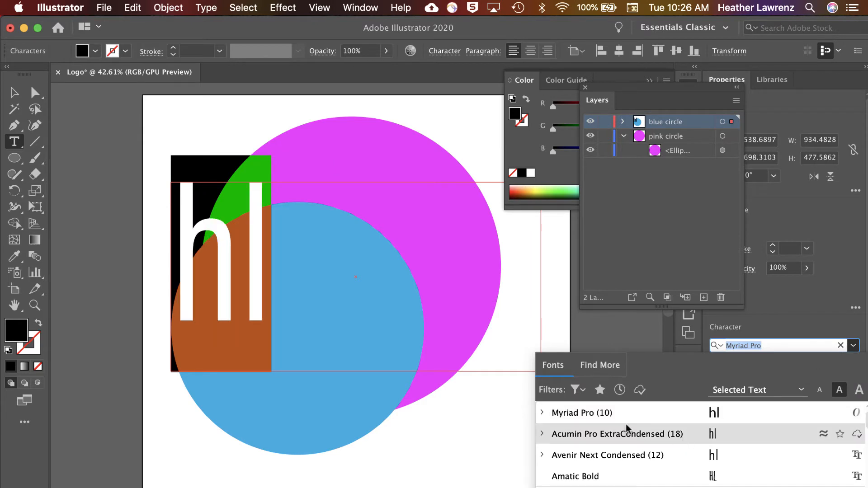
scroll(634, 475, down, 10)
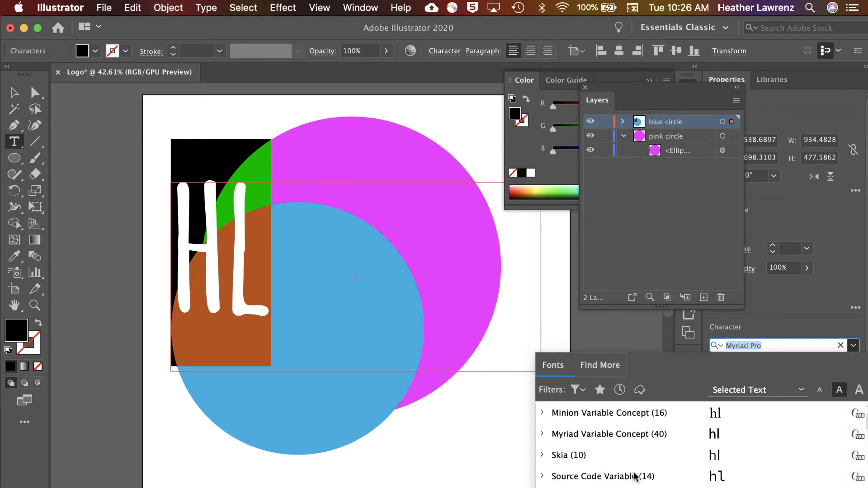
scroll(634, 475, up, 2)
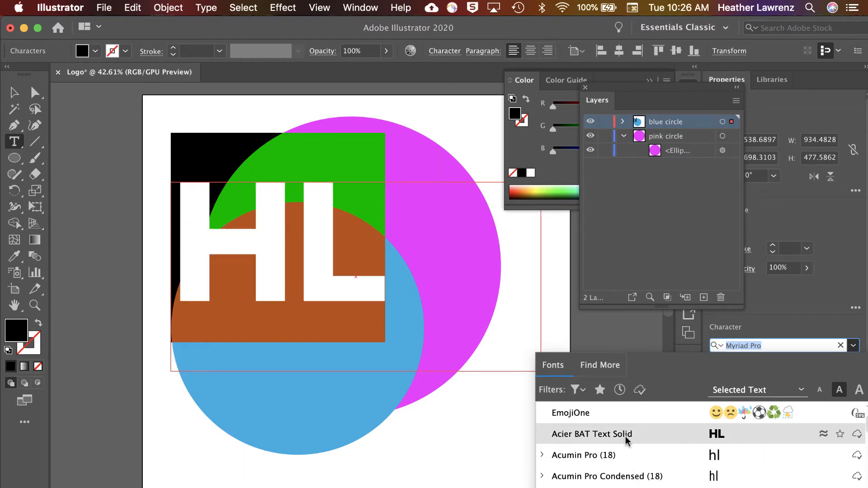
click(628, 435)
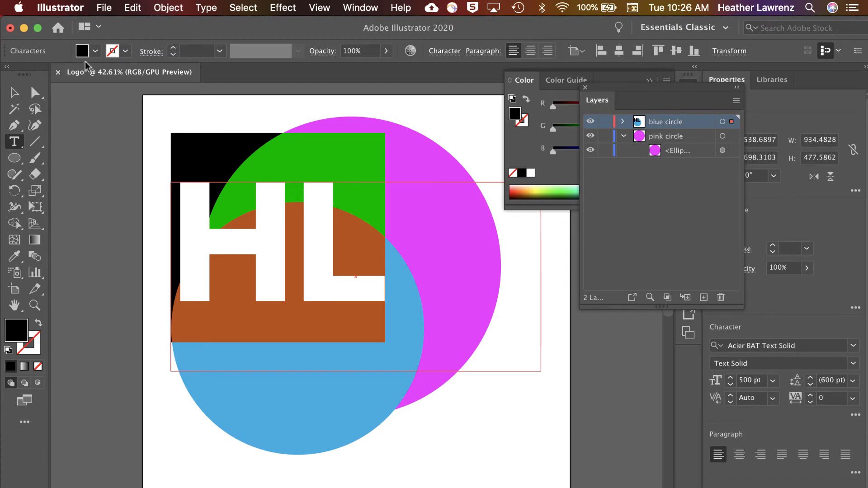
Fill the HL lettering with the pink R=255 G=123 B=172 swatch
click(95, 51)
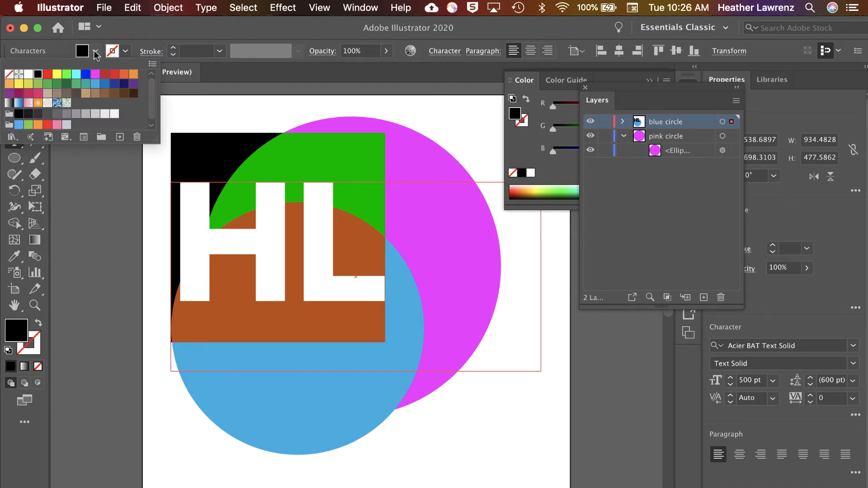
click(57, 125)
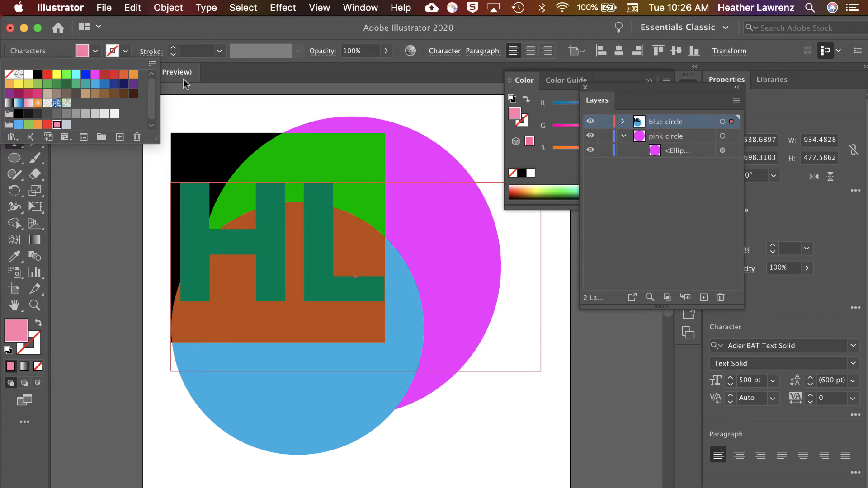
click(226, 36)
Finish text editing, move the HL text onto the blue circle, and shrink its frame to about 562 x 335 px
key(Escape)
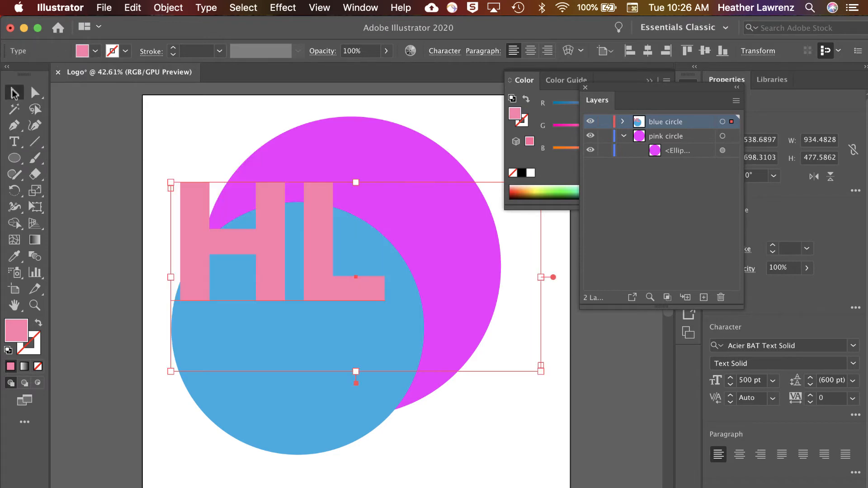
drag(318, 255, 334, 340)
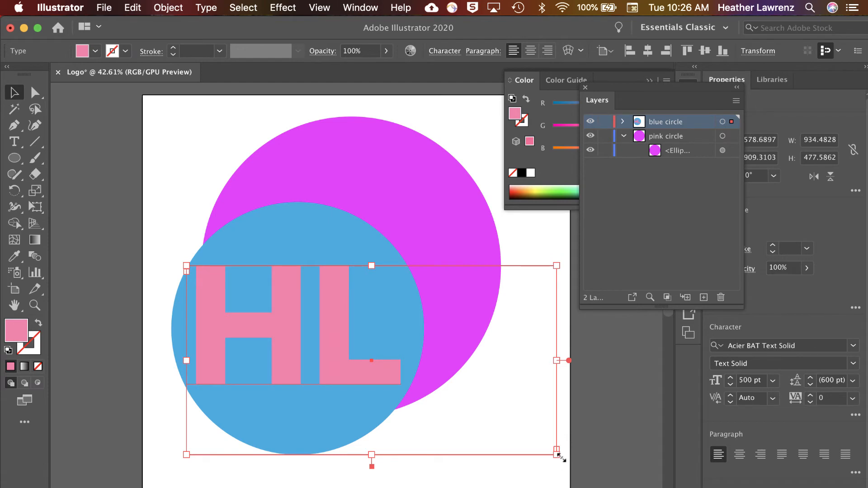
drag(560, 457, 409, 400)
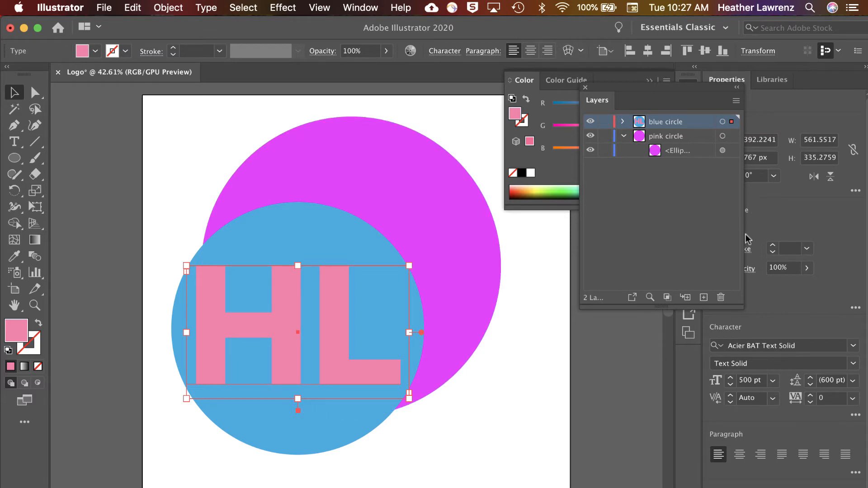
Add a new layer above "blue circle" and move the hl text object into it
click(703, 300)
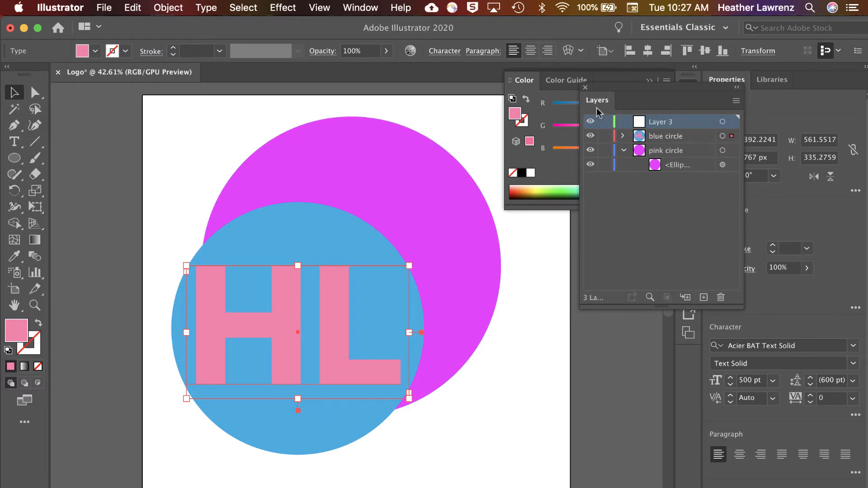
click(659, 138)
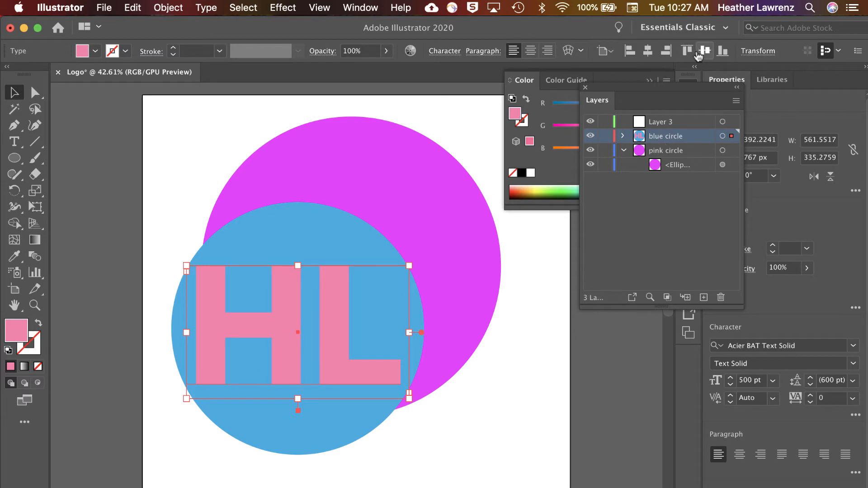
double_click(660, 141)
double_click(640, 137)
click(510, 385)
click(624, 135)
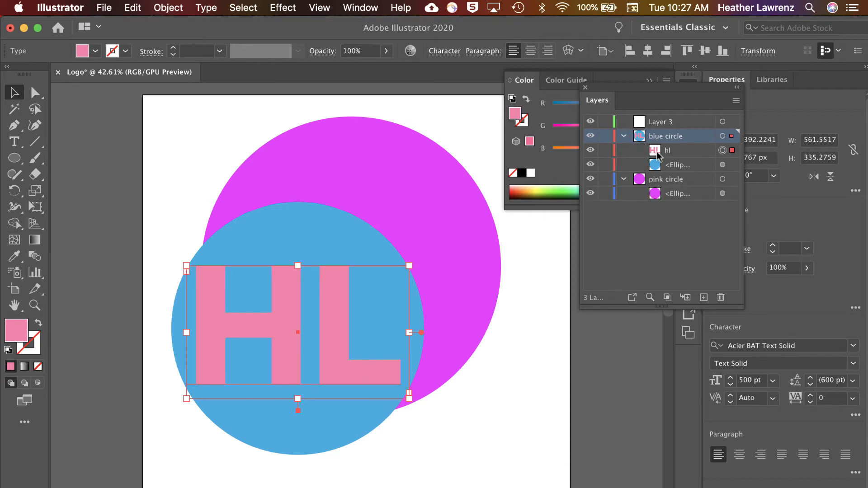
drag(656, 152, 657, 125)
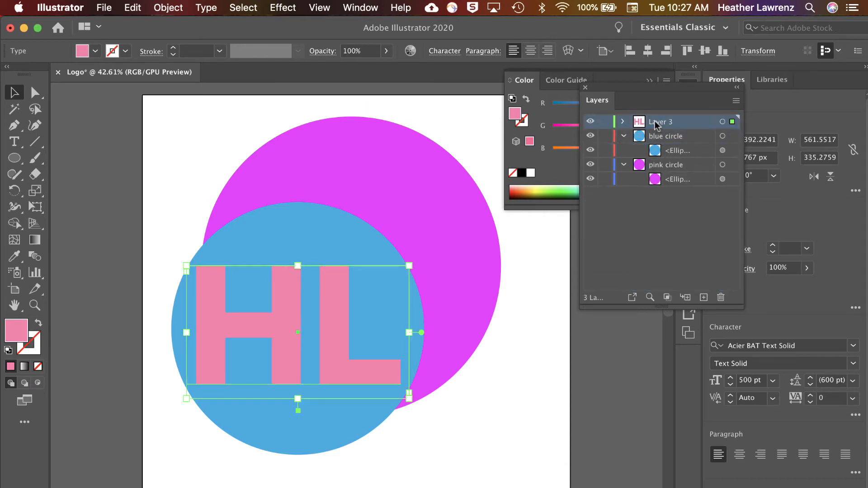
Rename Layer 3 as "initials"
double_click(657, 122)
text(initials)
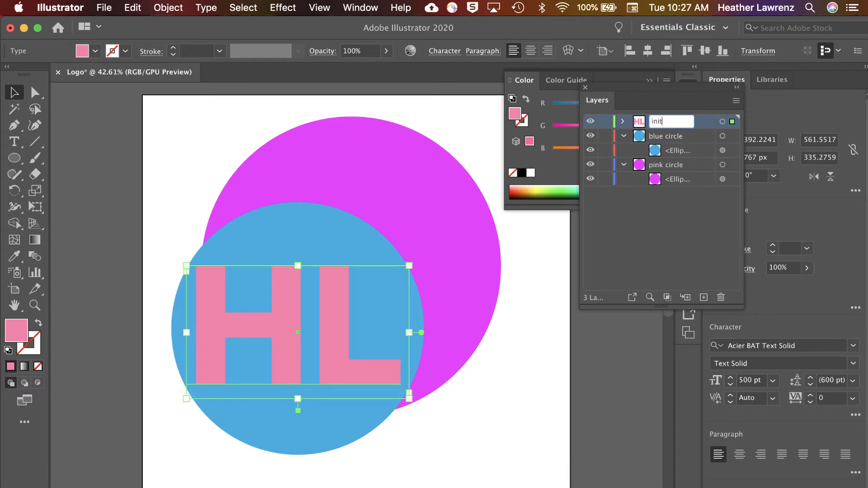
click(641, 208)
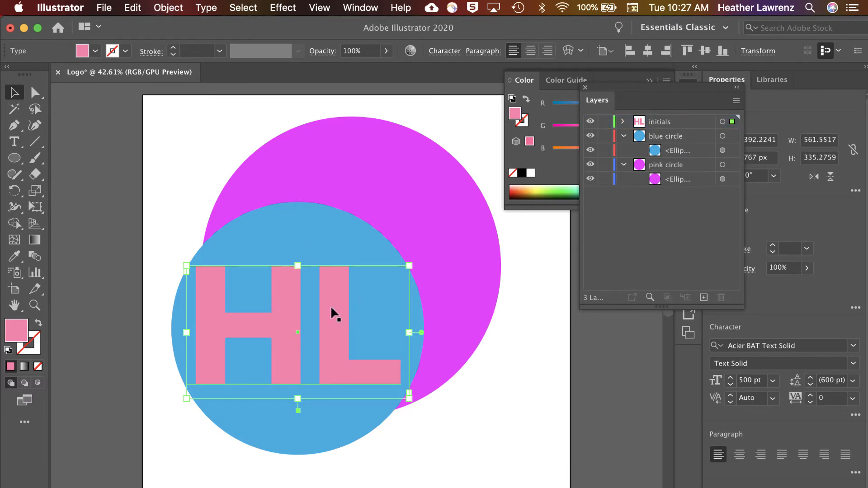
Convert the HL text to outlines and move the outlined letters slightly down on the blue circle
click(205, 8)
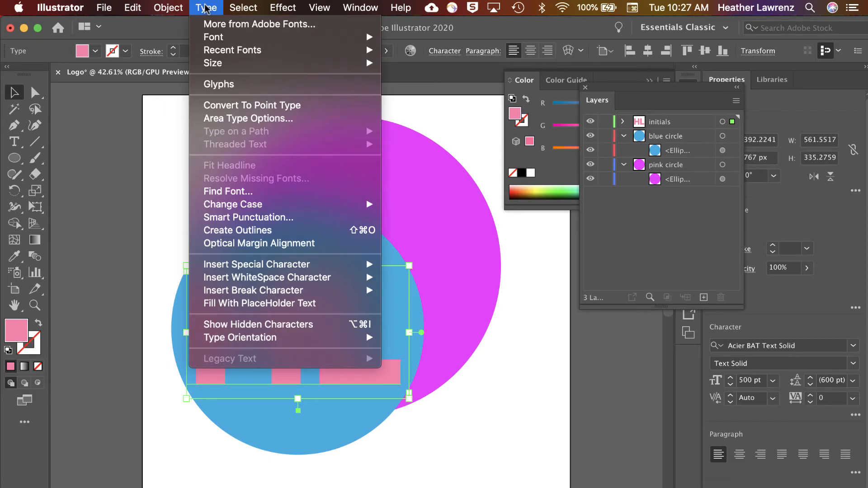
click(243, 230)
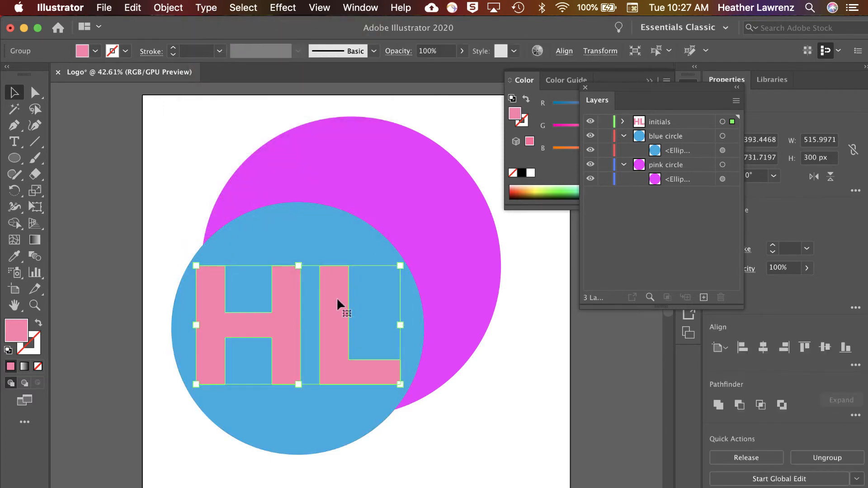
click(514, 384)
drag(334, 314, 335, 324)
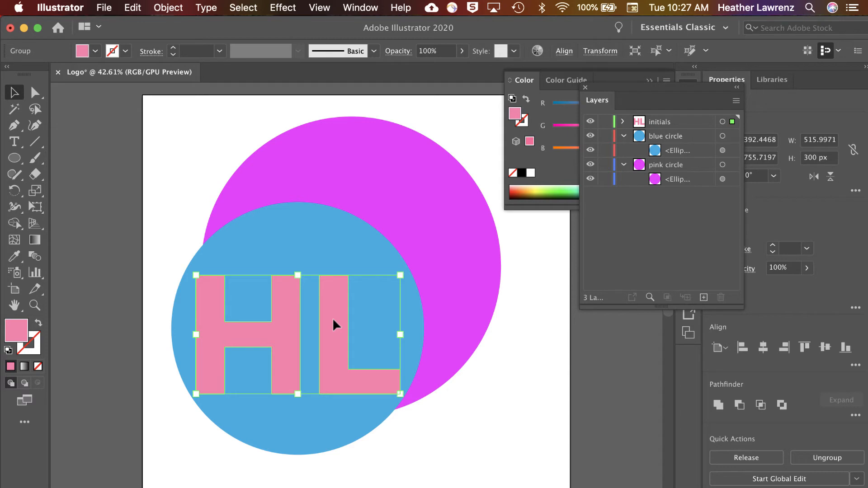
Collapse the contents of the "blue circle" and "pink circle" layers
click(14, 142)
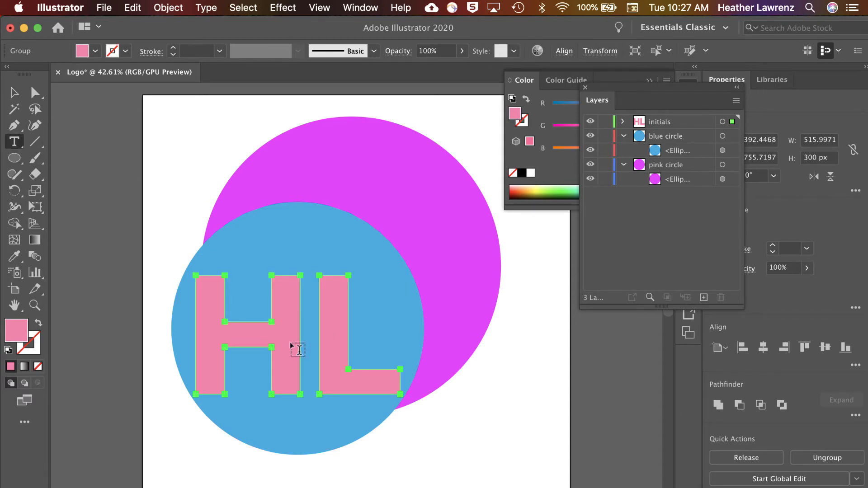
key(v)
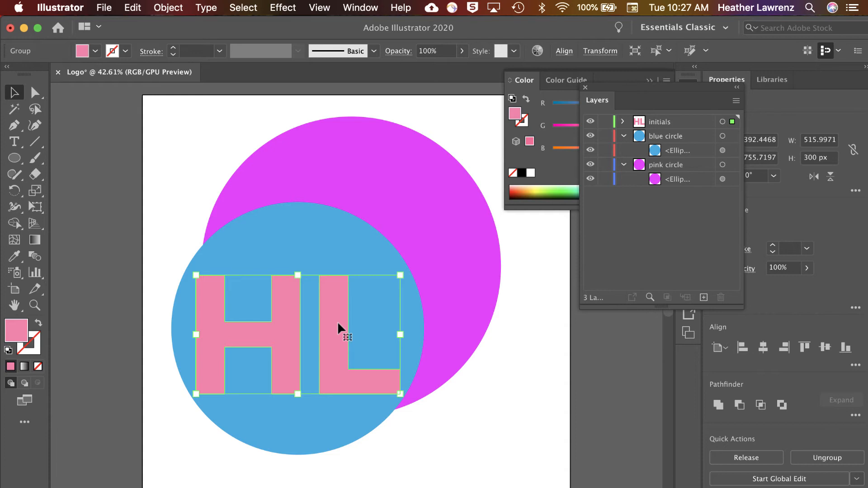
click(623, 137)
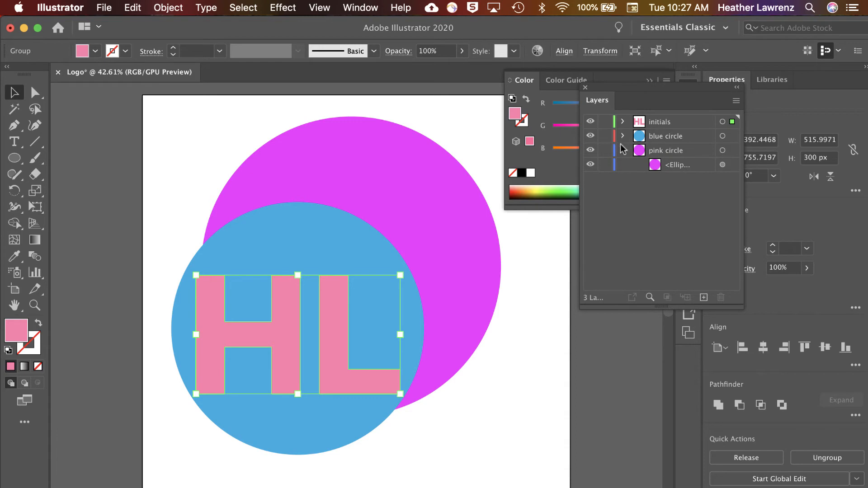
click(624, 150)
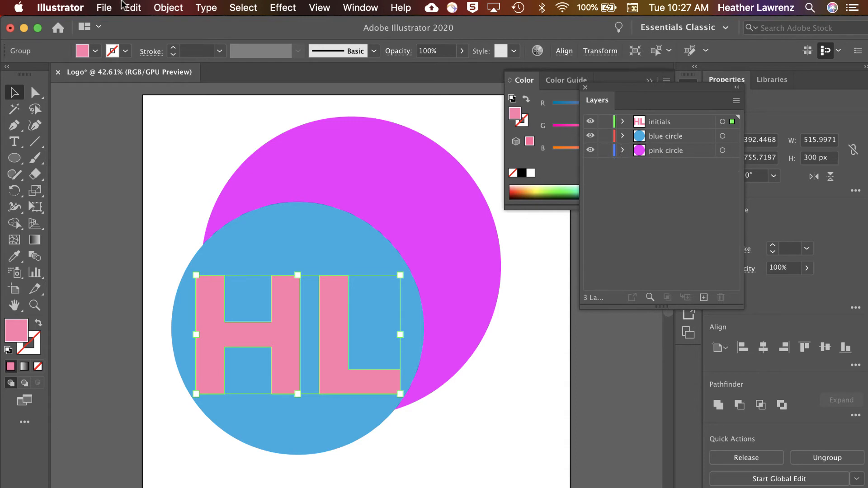
click(104, 8)
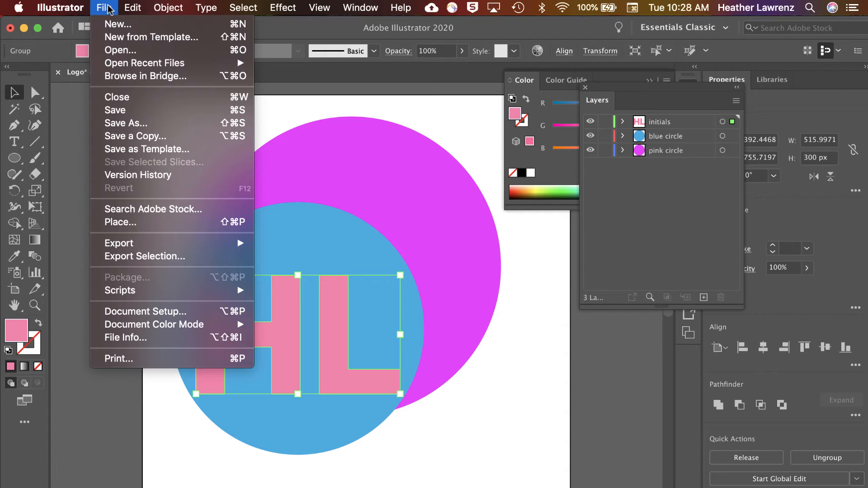
click(108, 9)
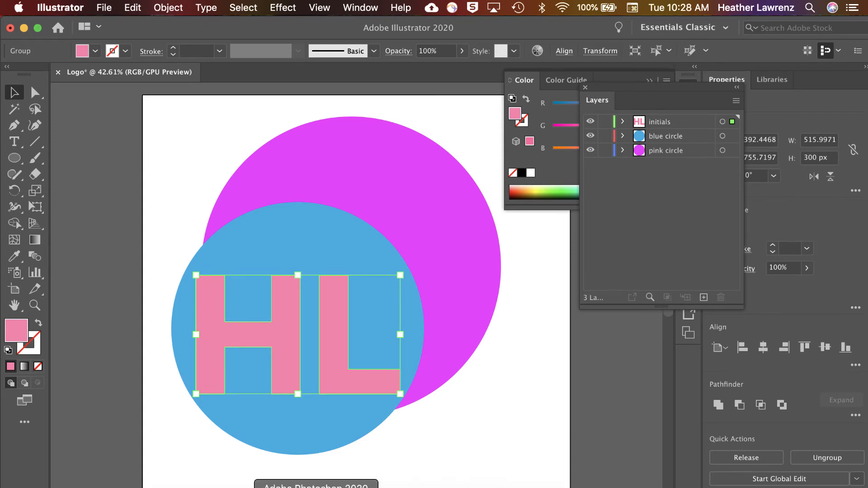
Switch to Photoshop and hide the Timeline panel
click(316, 487)
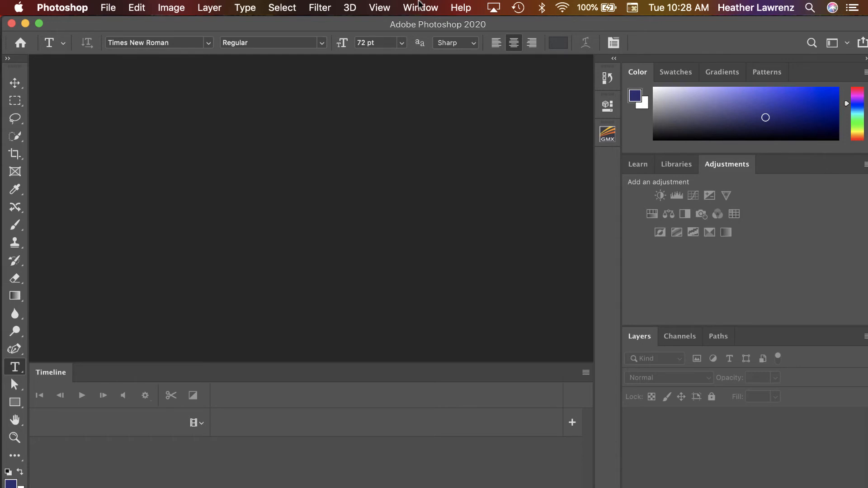
click(420, 8)
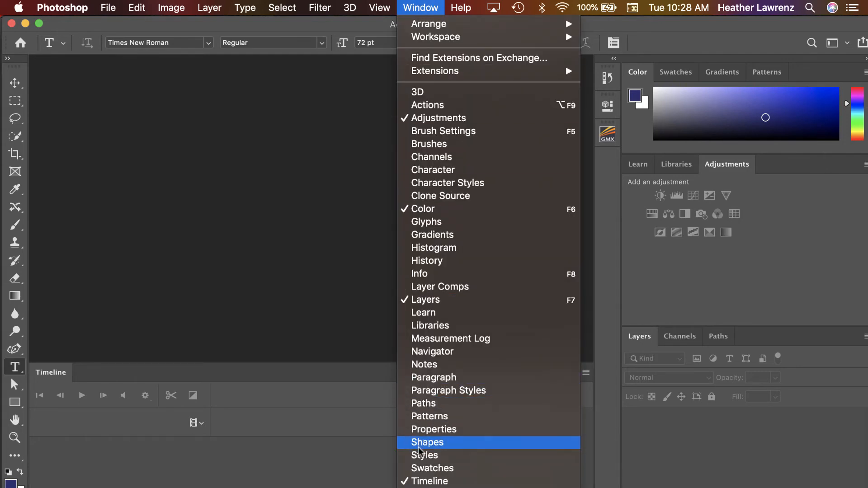
click(417, 482)
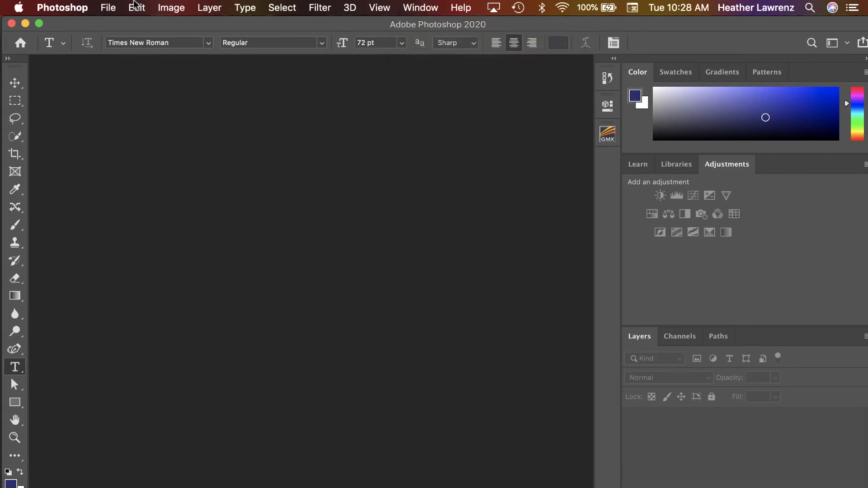
Create a new document from the Web presets, 1080 x 1080 pixels at 72 pixels/inch with white background contents and artboards enabled
click(115, 8)
click(120, 24)
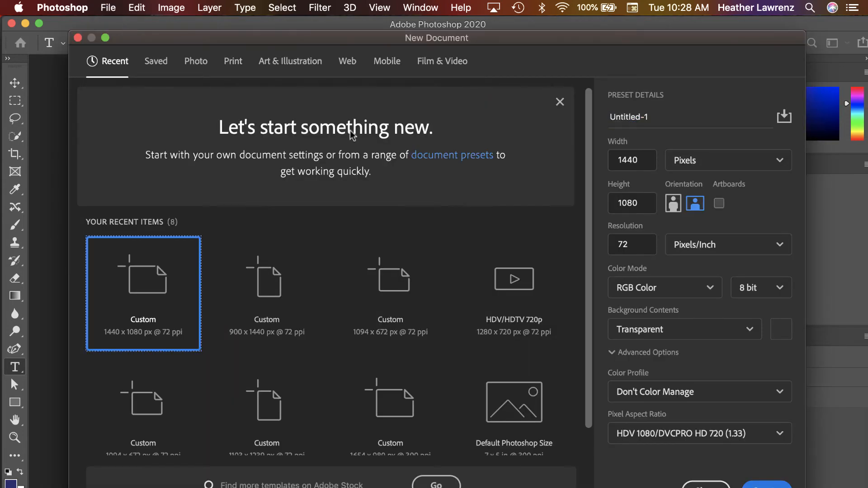
click(348, 61)
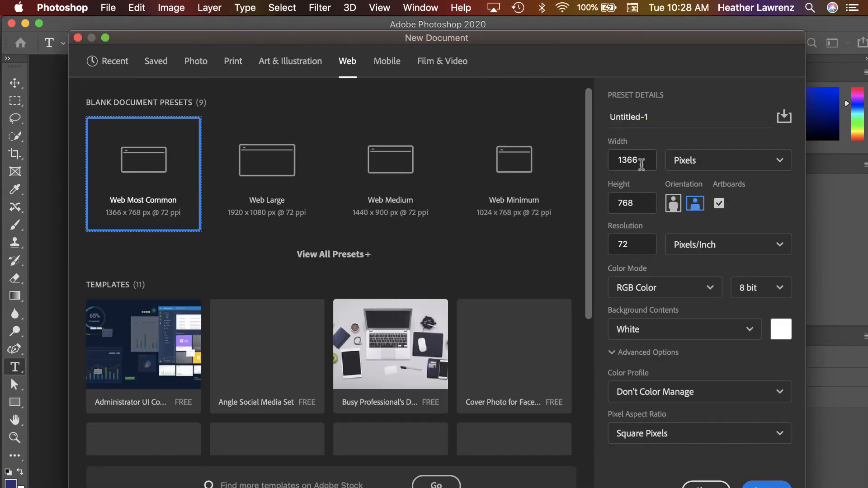
click(617, 161)
text(1080)
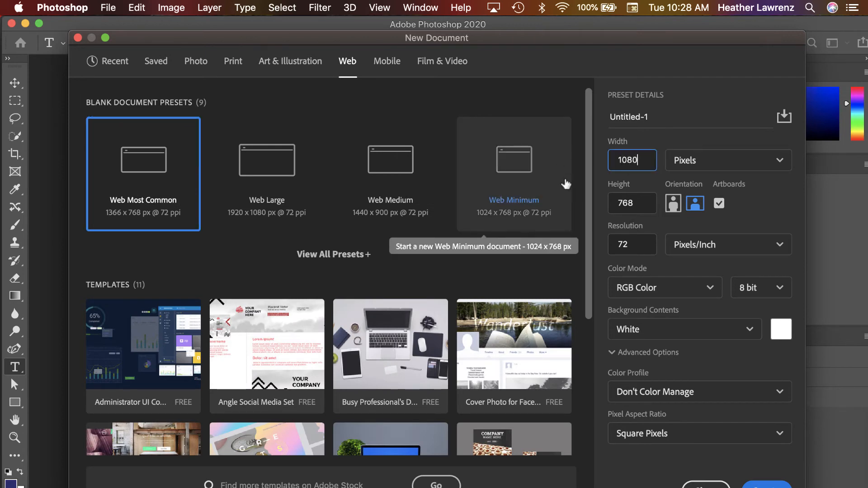
key(Tab)
text(10)
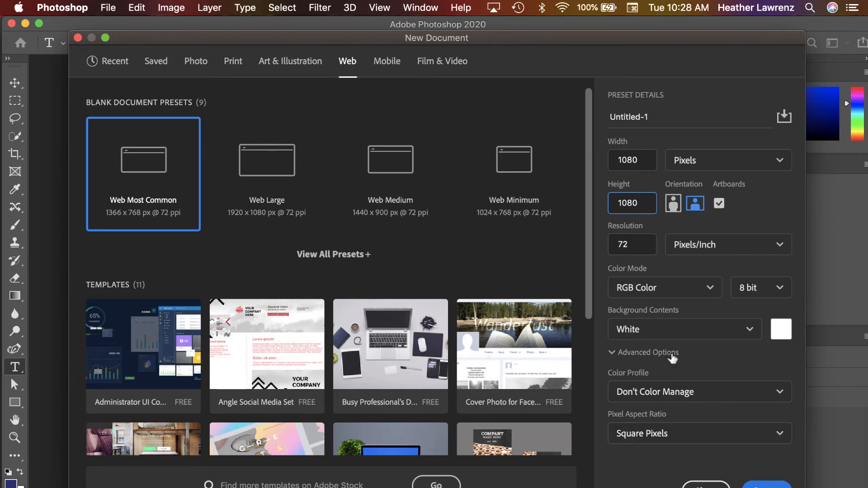
click(670, 335)
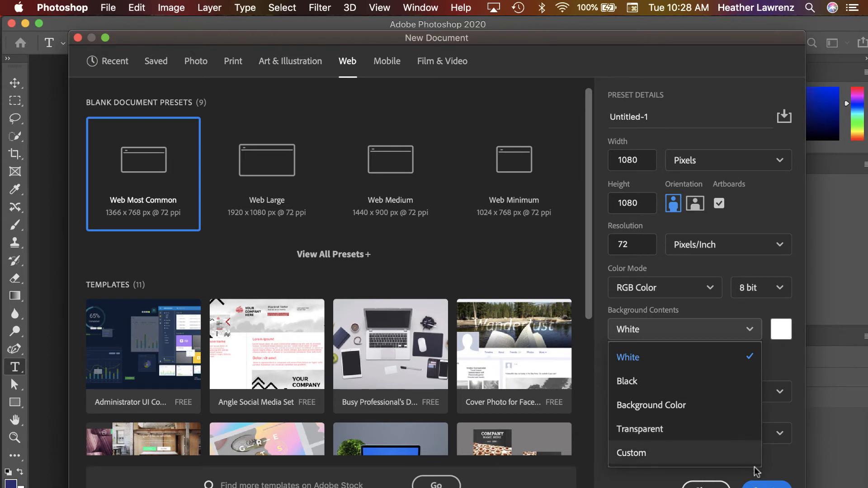
click(787, 352)
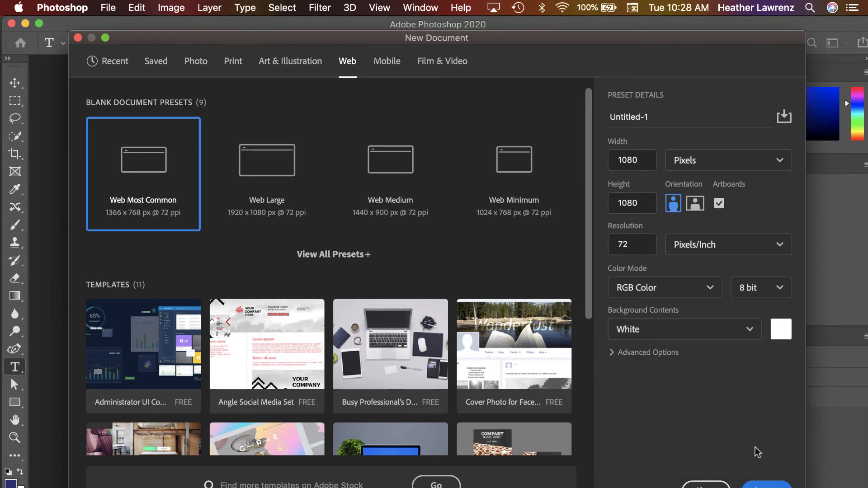
click(755, 484)
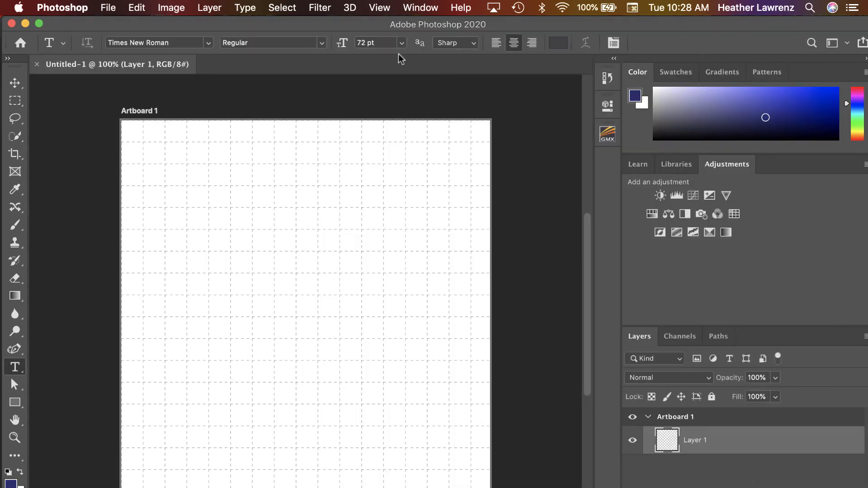
Hide the grid on the artboard
click(380, 8)
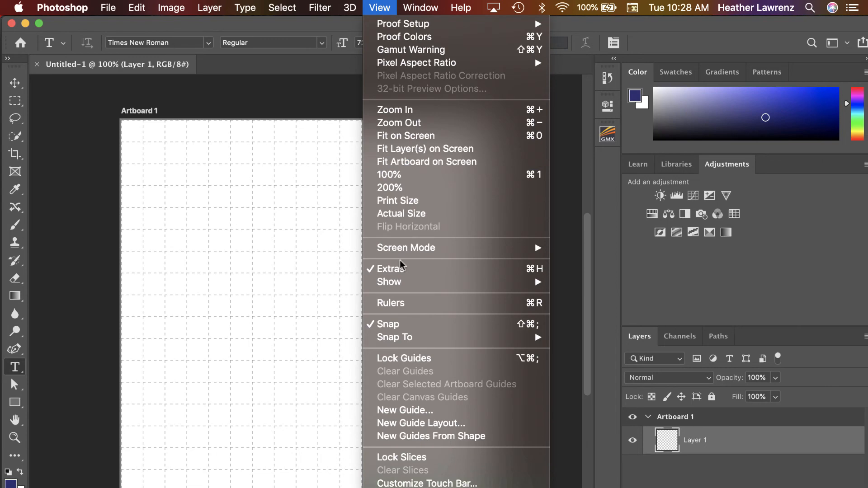
mouse_move(399, 284)
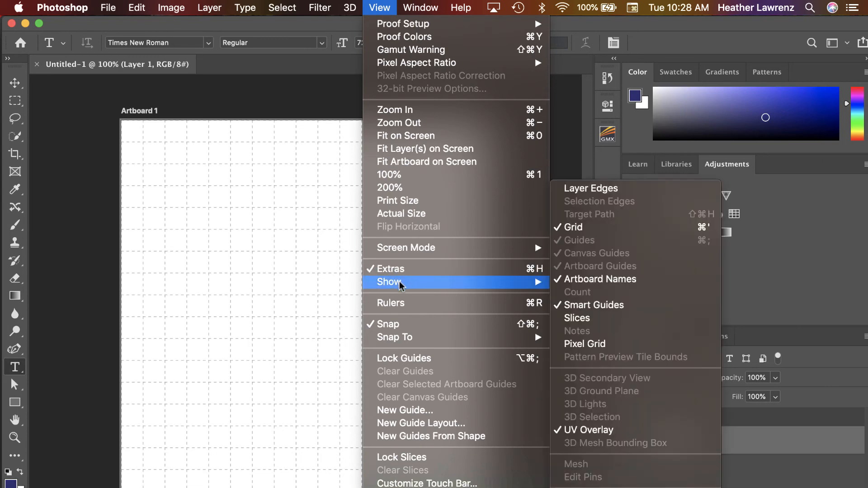
click(584, 229)
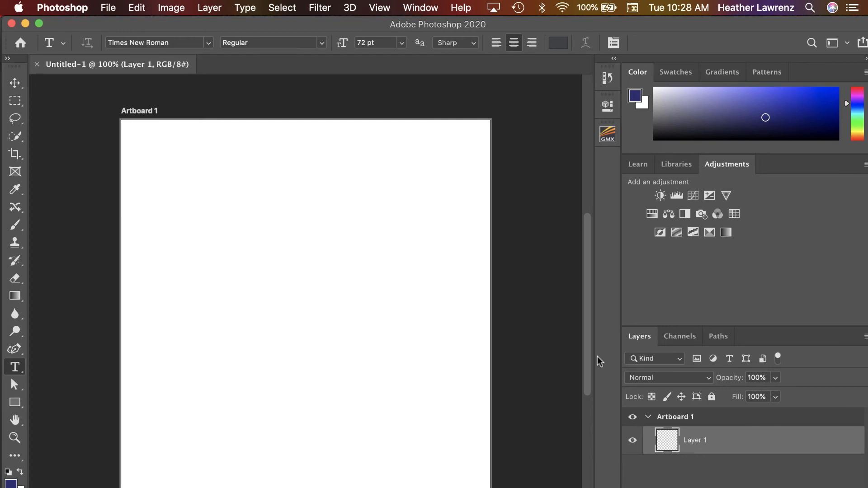
Undock the Layers panel and float it over the canvas
drag(639, 336, 407, 151)
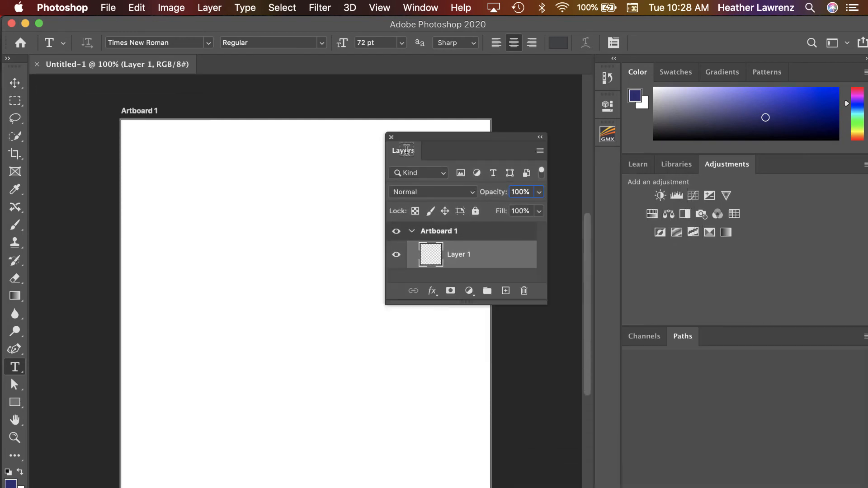
click(417, 7)
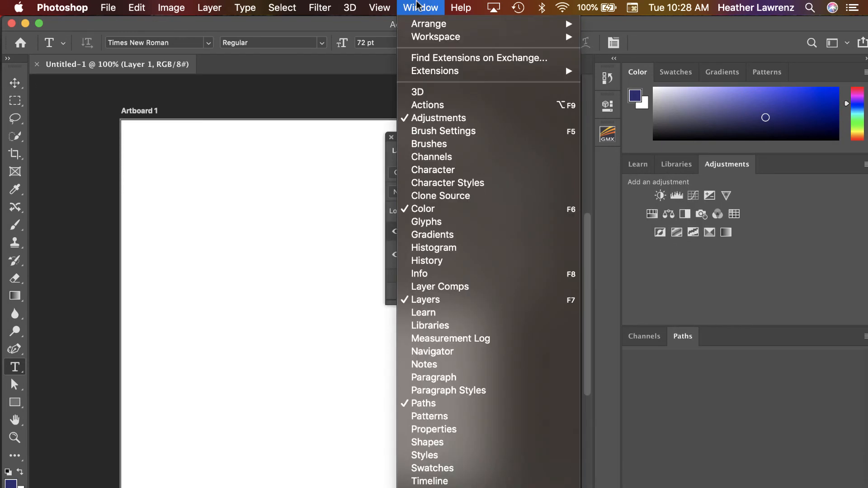
click(417, 6)
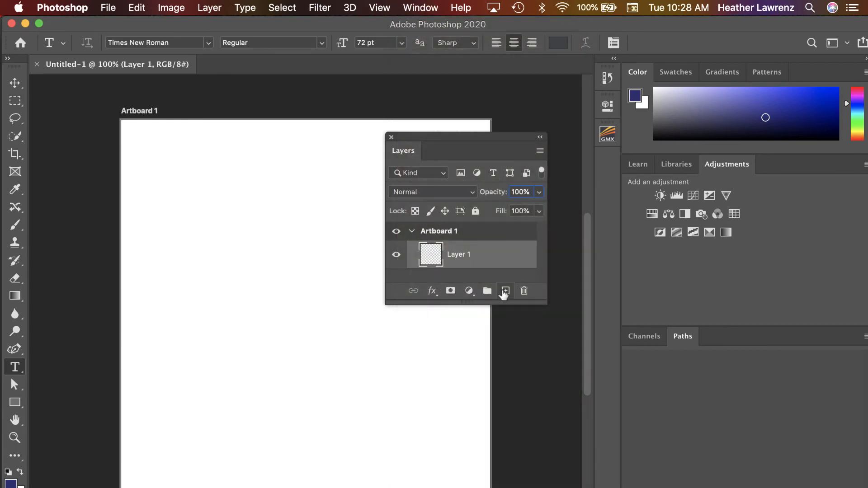
Add a new layer above Layer 1 and lengthen the Layers panel to fit both layers
click(505, 292)
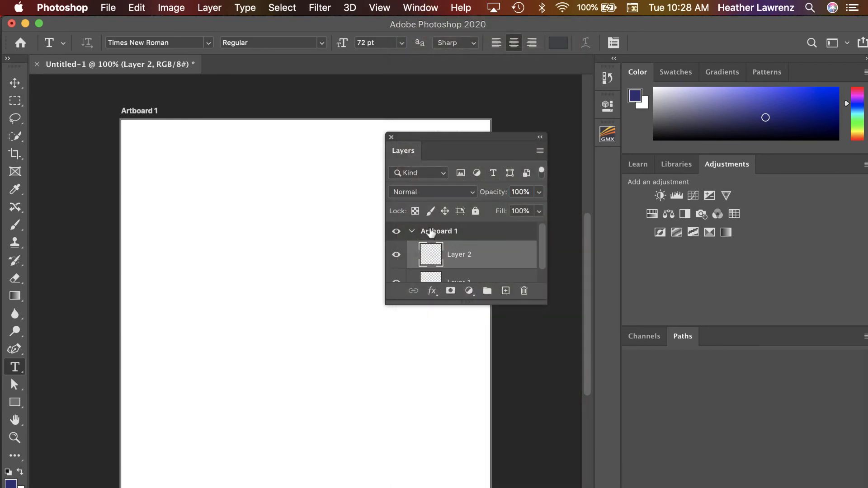
drag(546, 303, 546, 375)
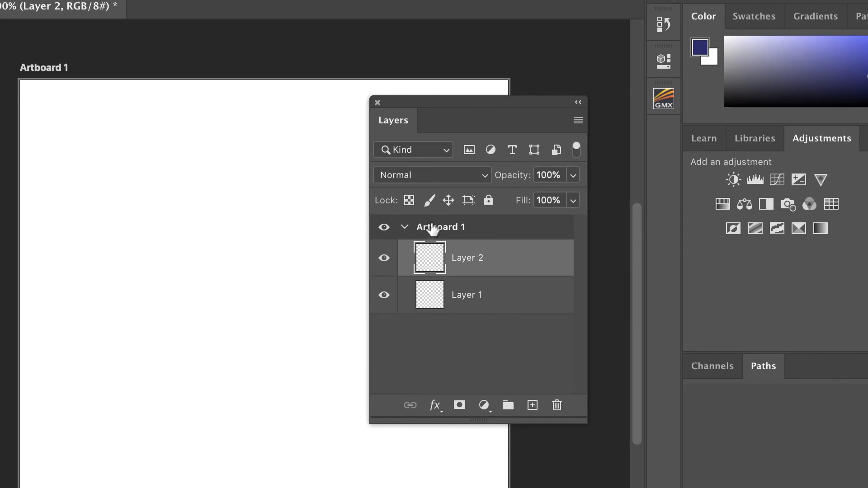
Ungroup Artboard 1 so its two layers stand on their own
click(433, 229)
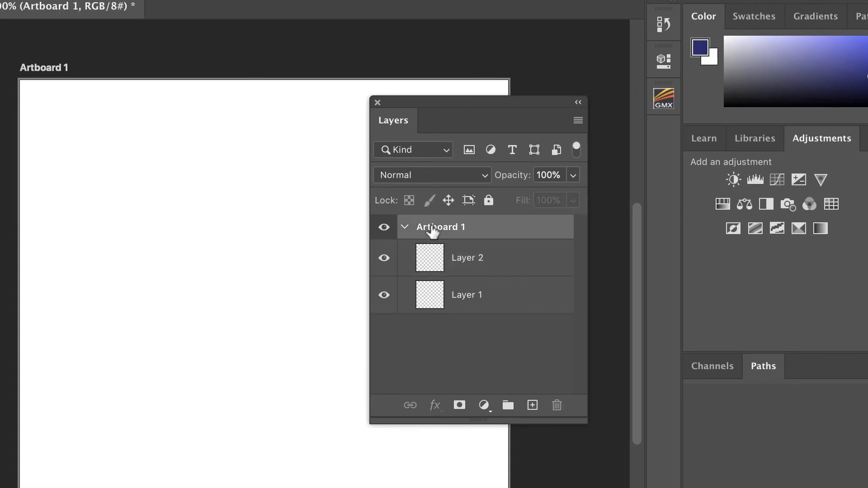
right_click(437, 232)
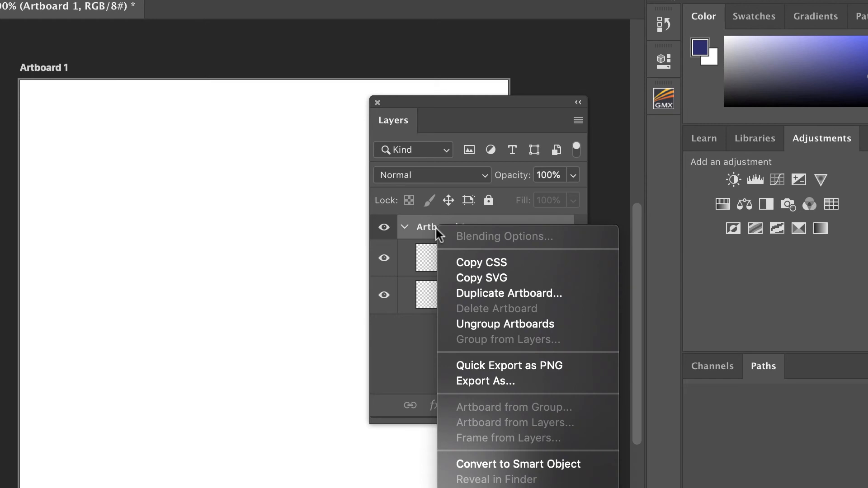
click(487, 324)
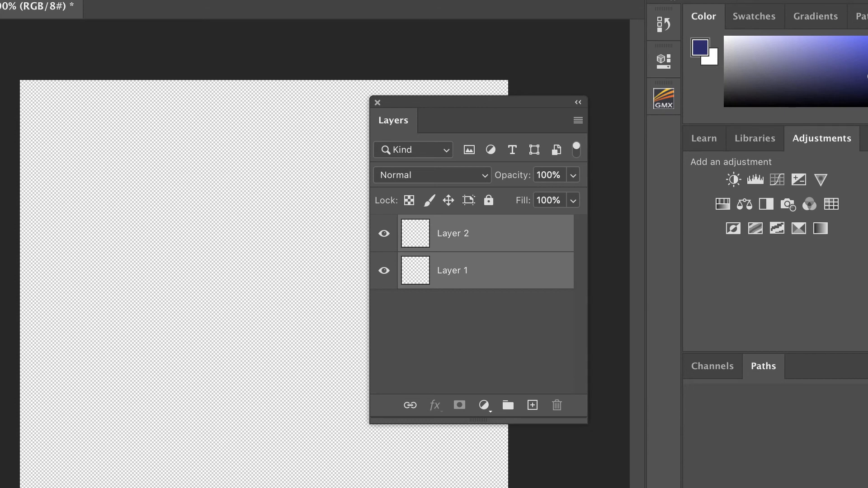
Draw an ellipse shape about 487 x 434 px with a light blue fill and no stroke in the canvas's upper left area
click(0, 451)
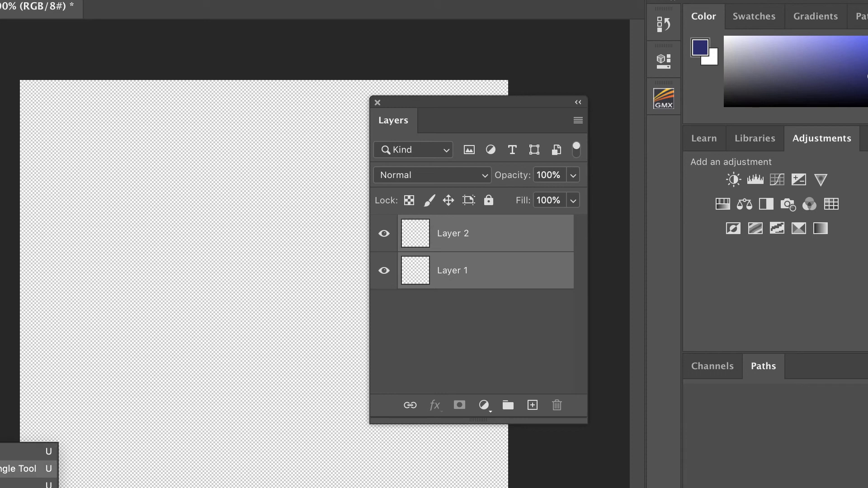
click(9, 486)
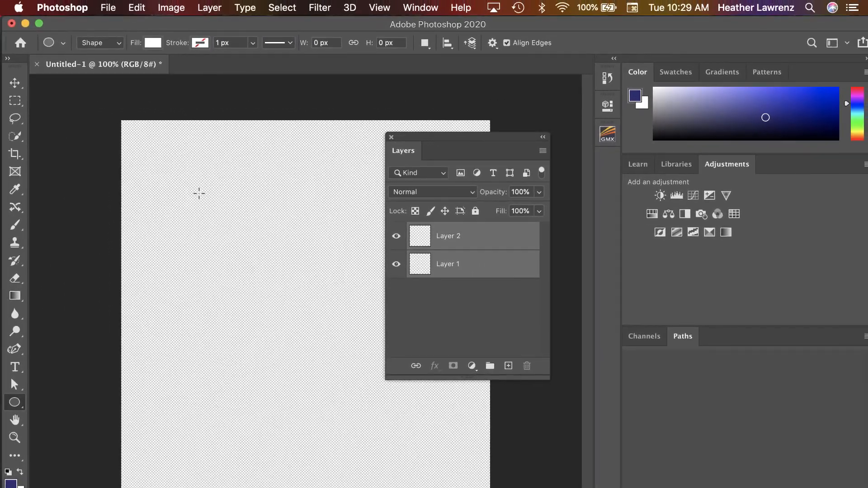
click(152, 42)
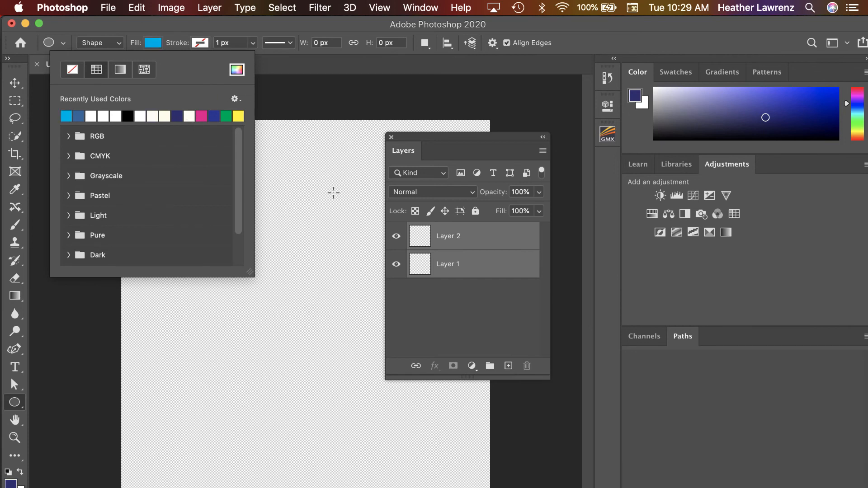
click(291, 283)
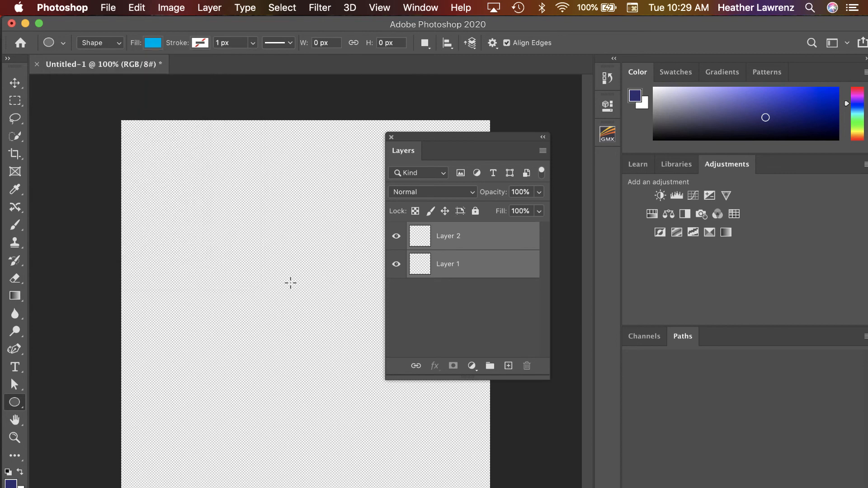
drag(290, 283, 307, 313)
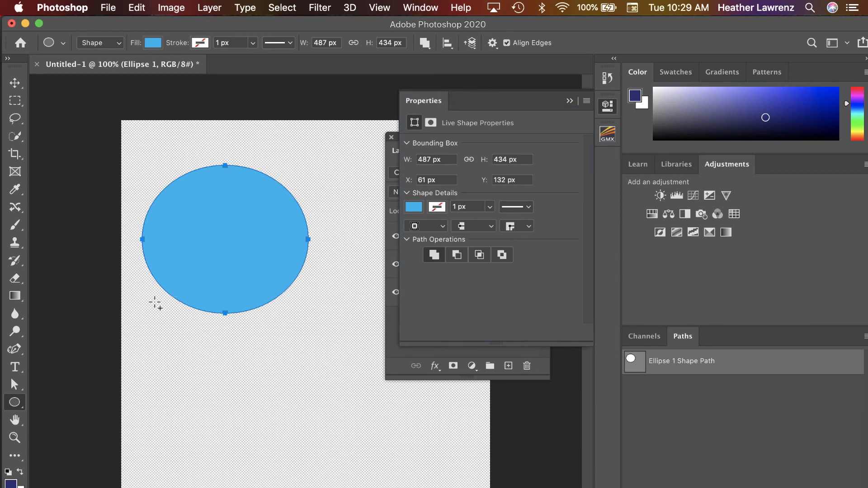
Try drawing a second circle about 381 px wide below the ellipse on the same shape layer, and undo it
drag(155, 304, 285, 434)
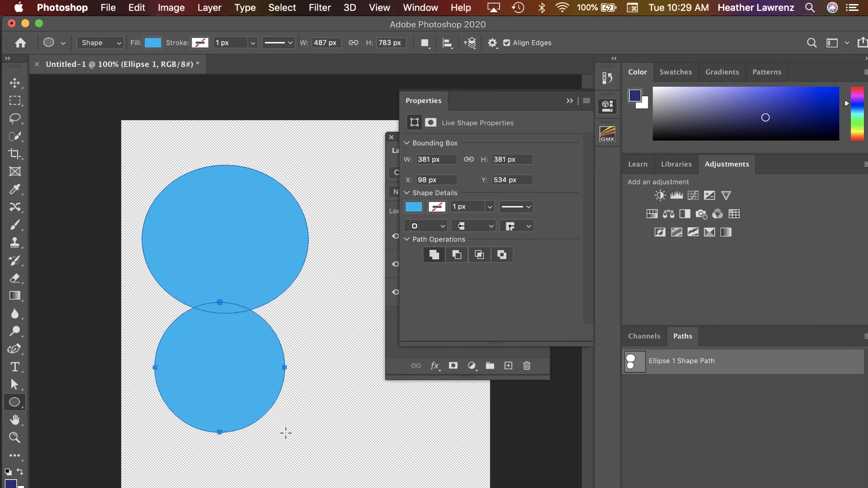
click(569, 101)
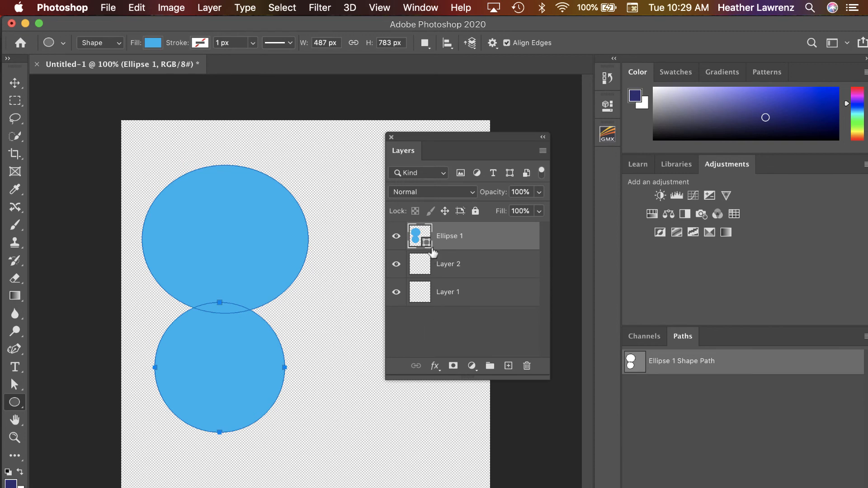
key(super+z)
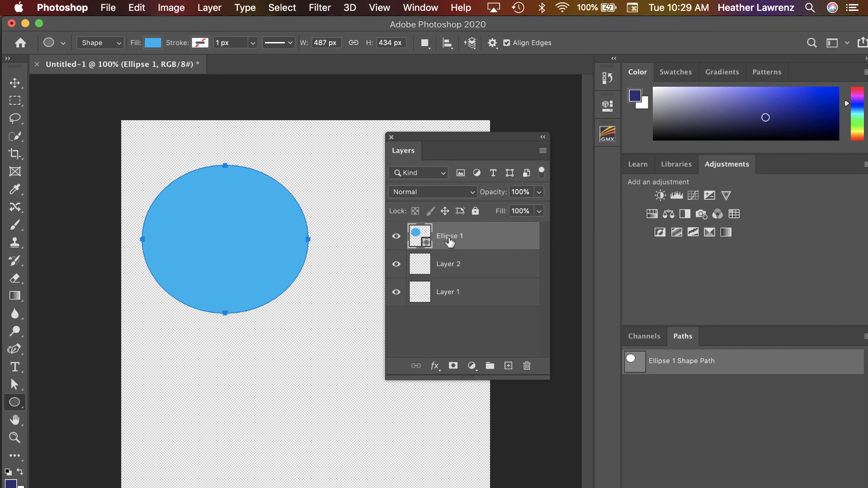
Draw a blue circle about 400 px wide on Layer 2, overlapping the lower edge of the ellipse
click(448, 268)
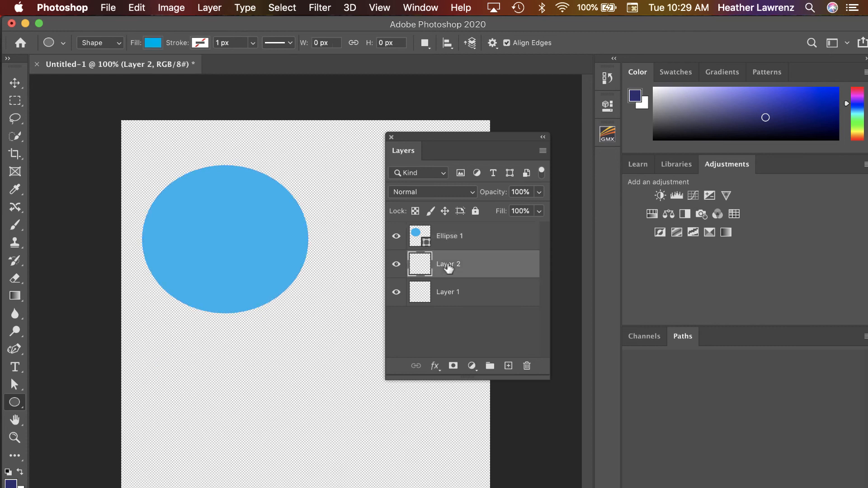
drag(193, 276, 333, 412)
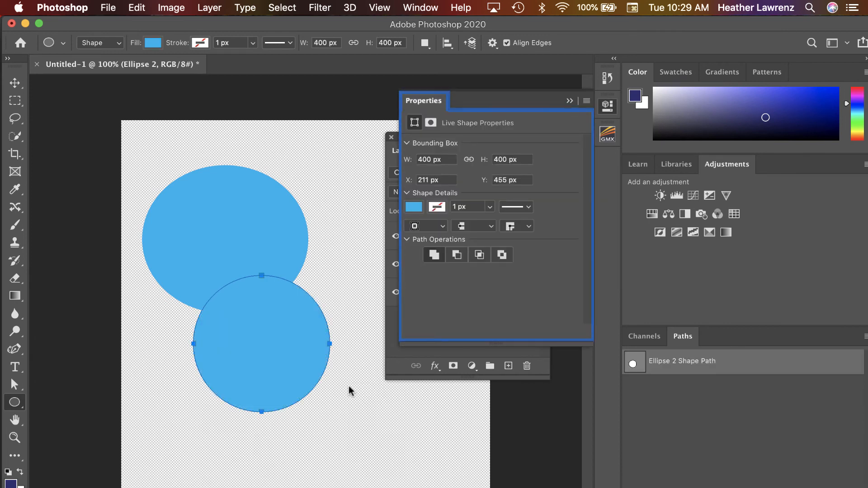
click(570, 101)
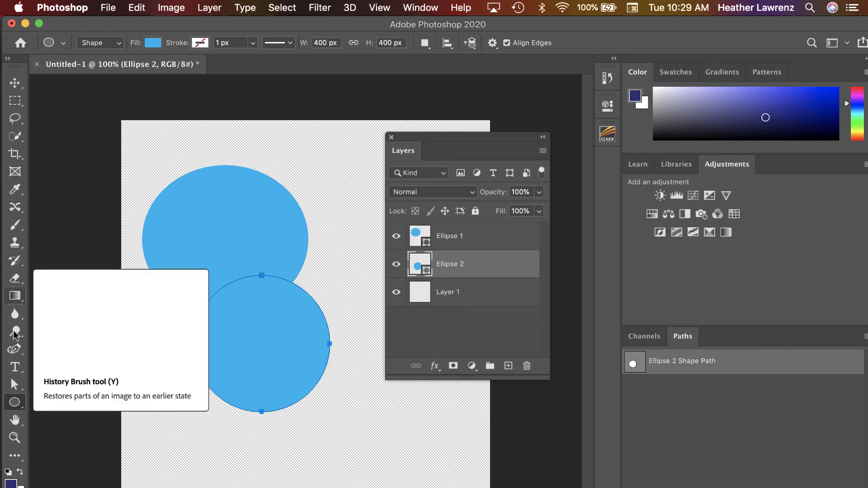
Add a text box on Layer 1 overlapping the upper ellipse, containing "hl" in Times New Roman Regular at 200 pt
click(13, 370)
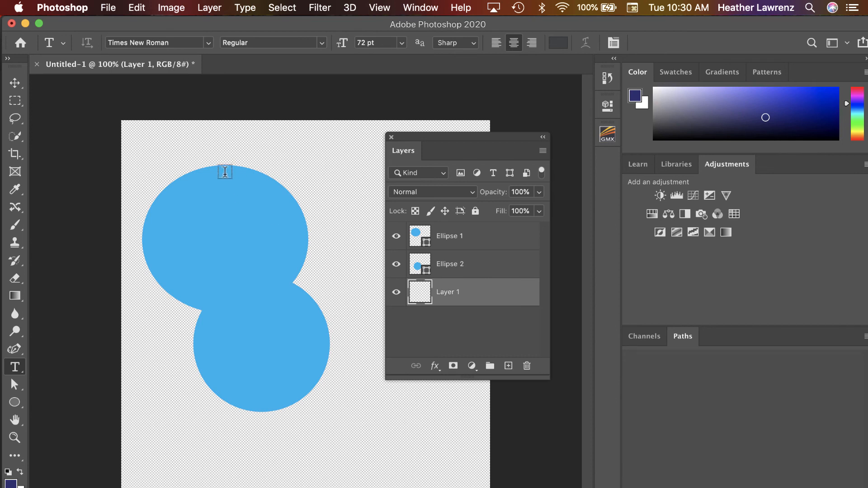
drag(225, 174, 372, 291)
click(402, 42)
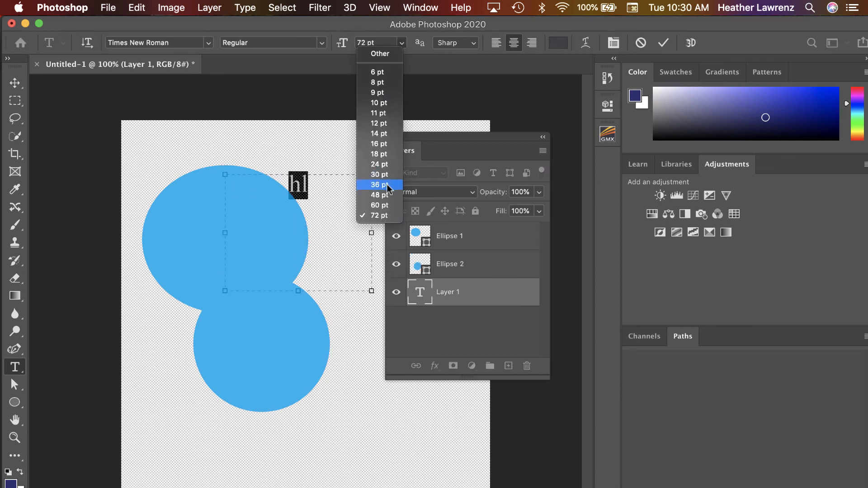
click(379, 41)
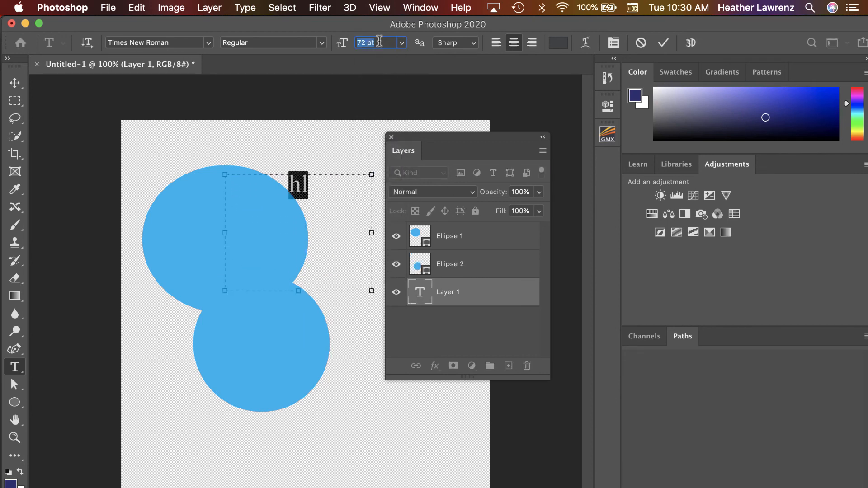
text(200)
key(Return)
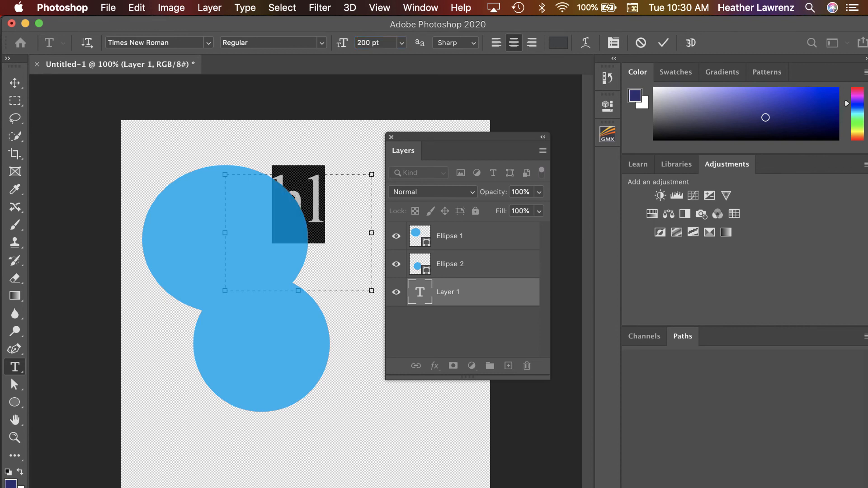
Bring the hl text layer above both ellipse layers and move the text down to where the two circles meet
click(10, 86)
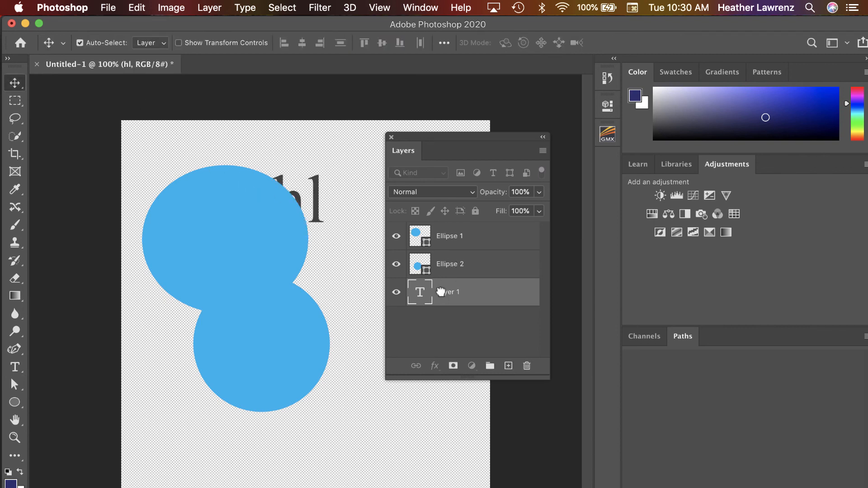
drag(441, 292, 443, 229)
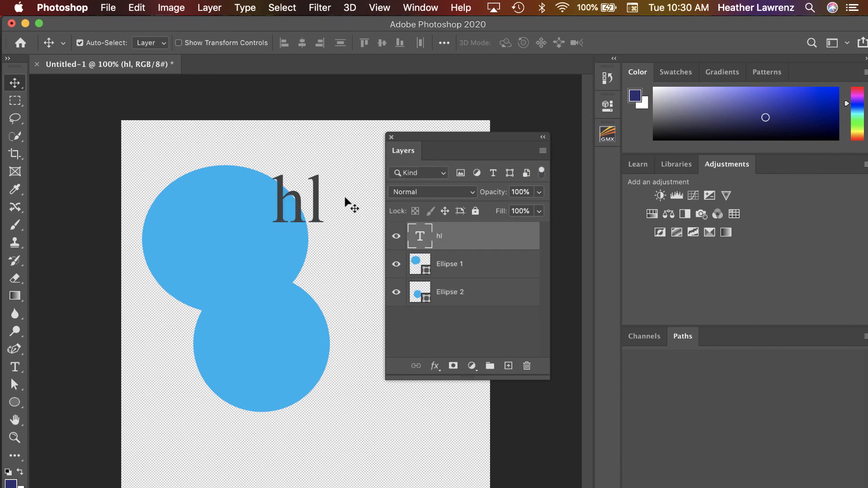
drag(317, 202, 311, 270)
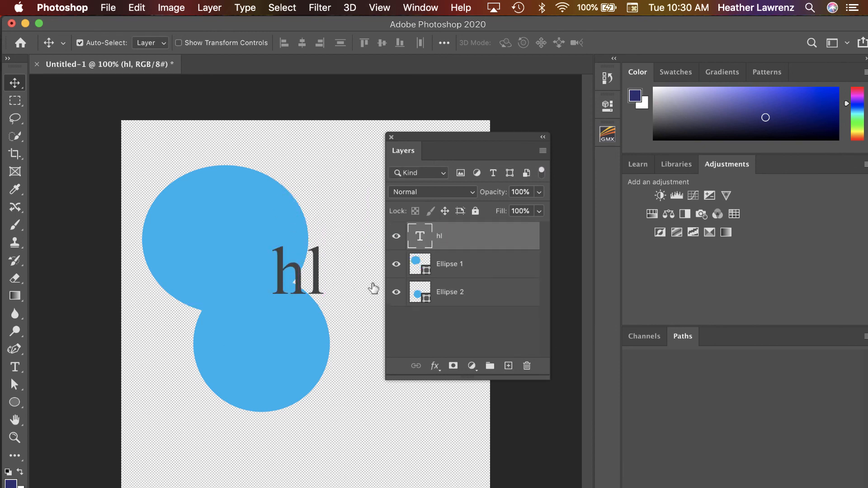
Rasterize the hl type layer and shift the lettering slightly up and left over the circles
right_click(472, 235)
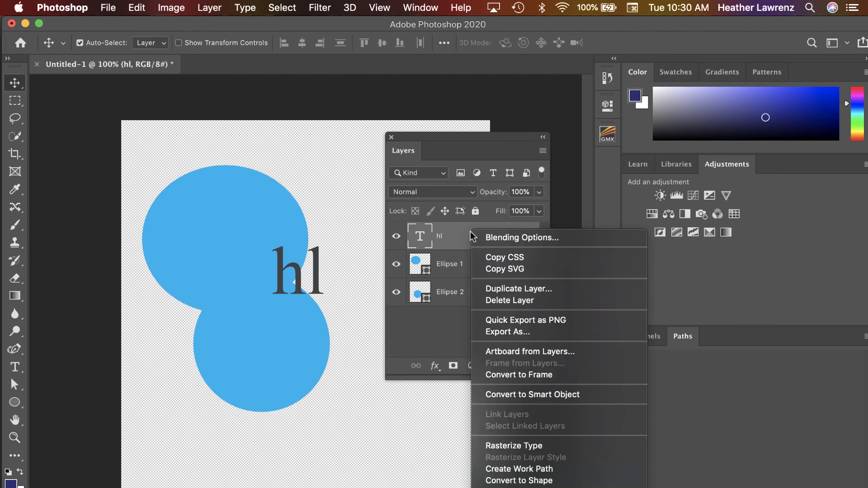
click(521, 446)
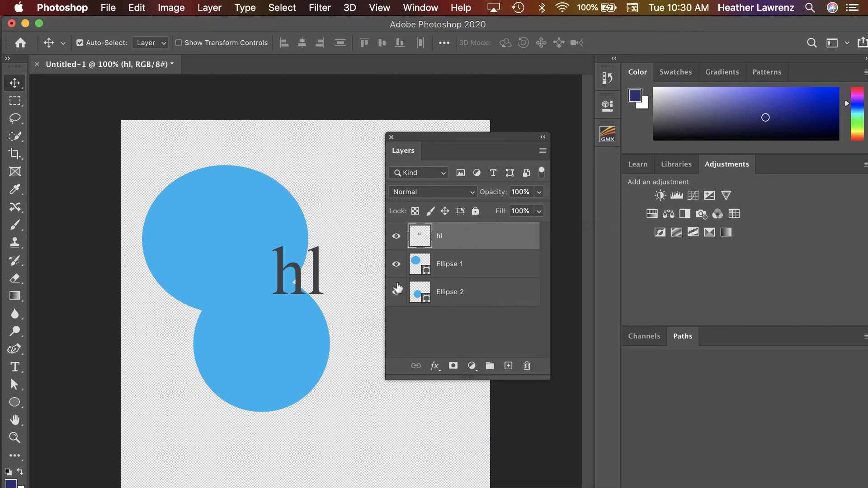
drag(318, 271, 300, 260)
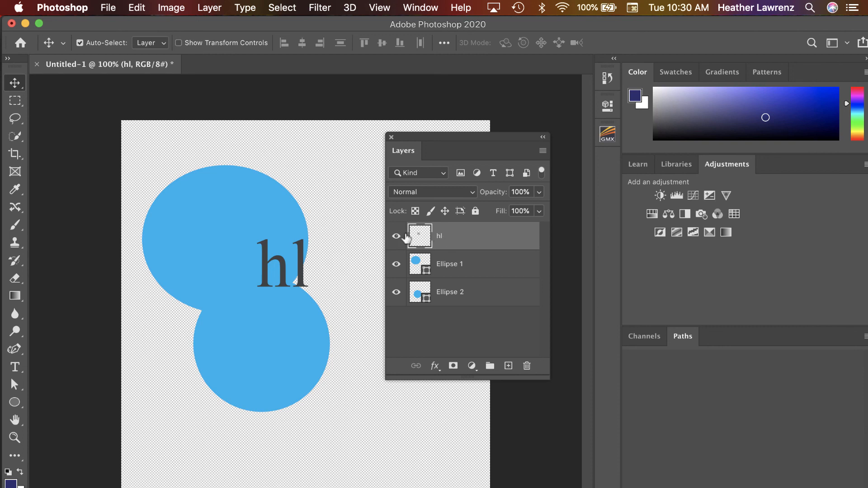
Move the Ellipse 1 shape up and slightly left, clear of the lower circle
click(443, 269)
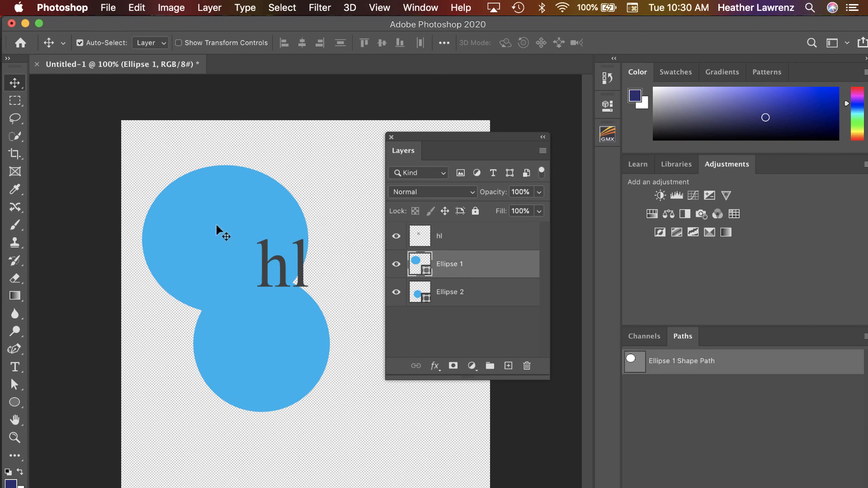
drag(216, 226, 207, 187)
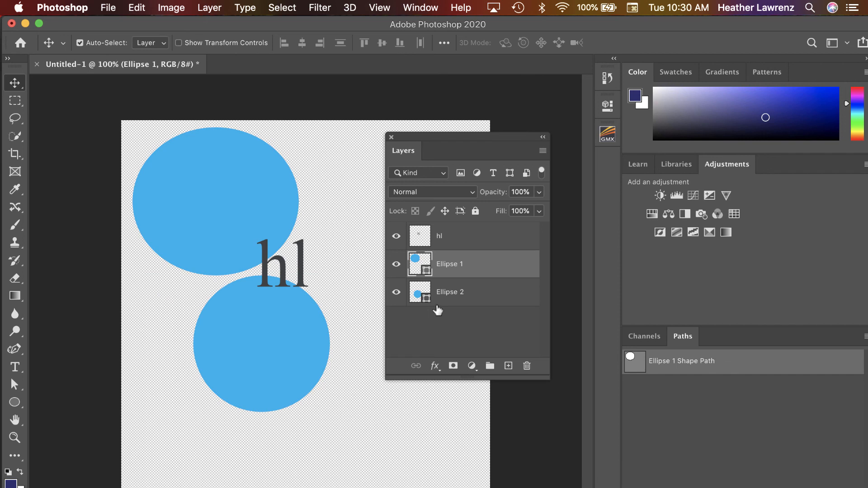
Preview saving a copy of the document in Photoshop format from the Save As options, and cancel without saving
click(112, 9)
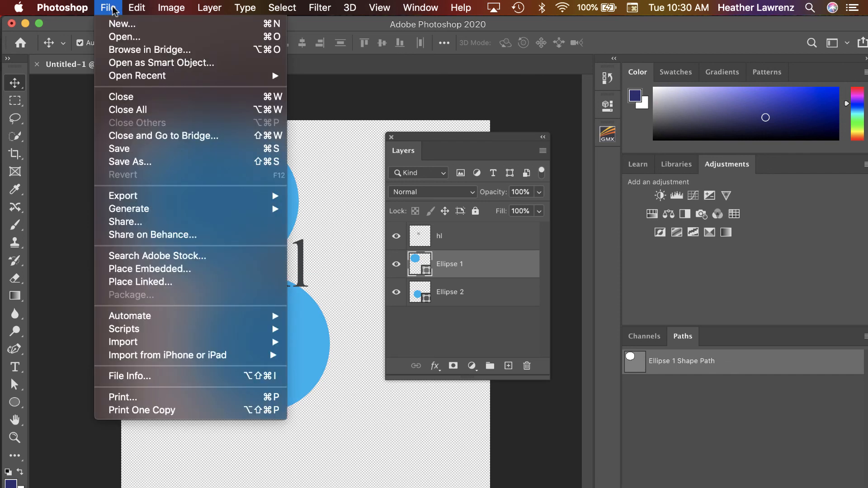
click(137, 166)
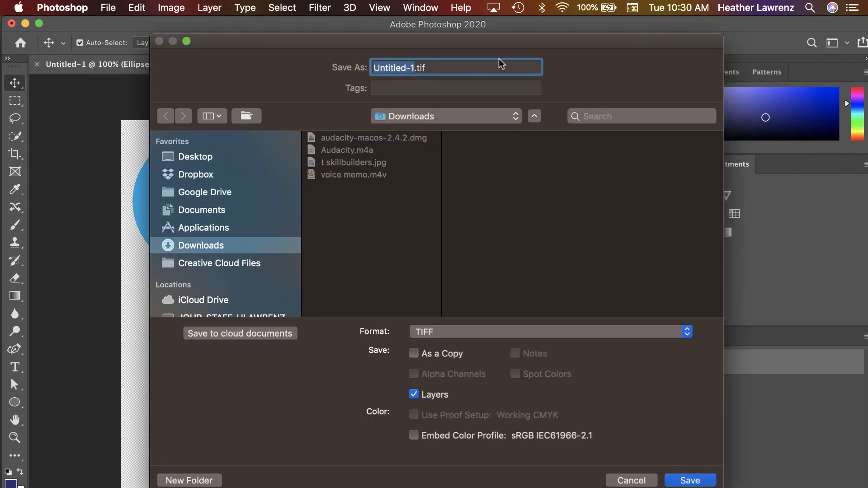
click(560, 332)
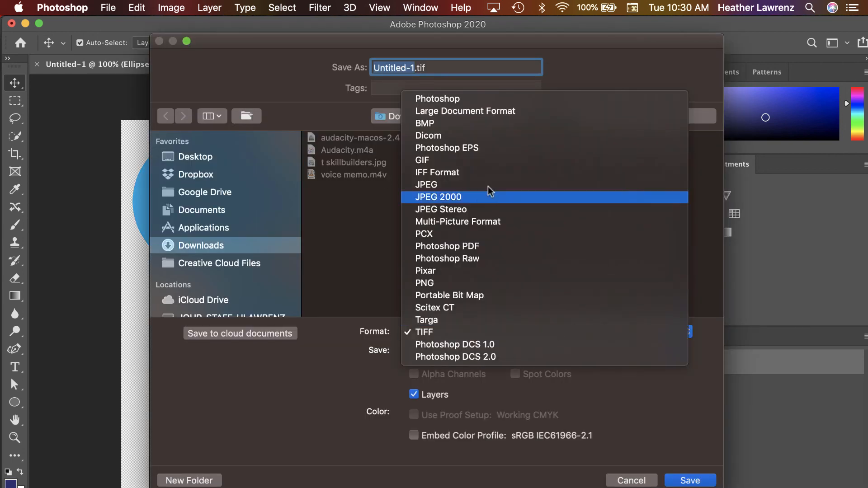
click(472, 101)
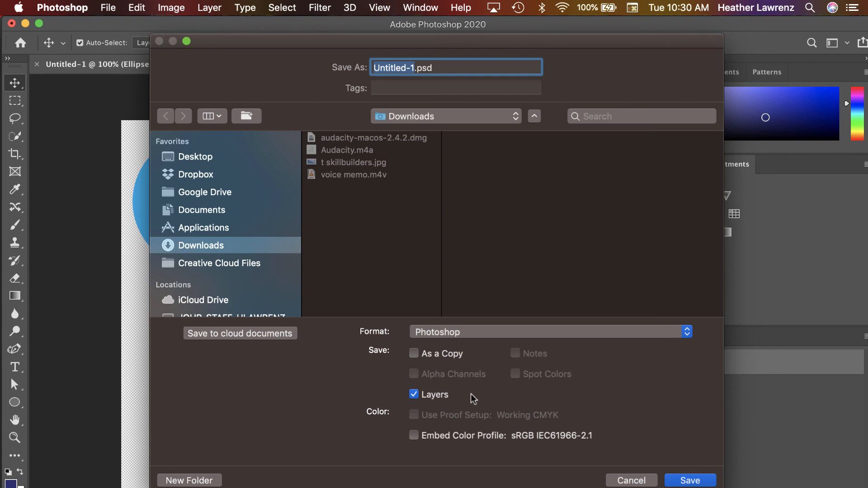
click(631, 480)
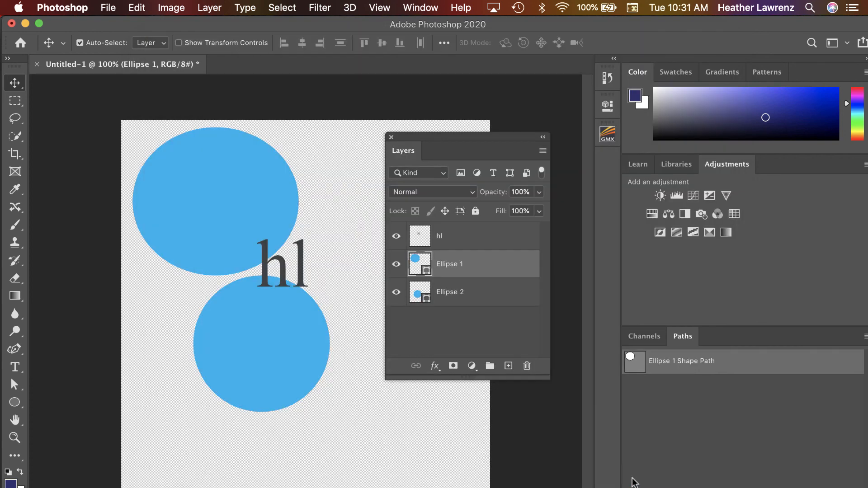